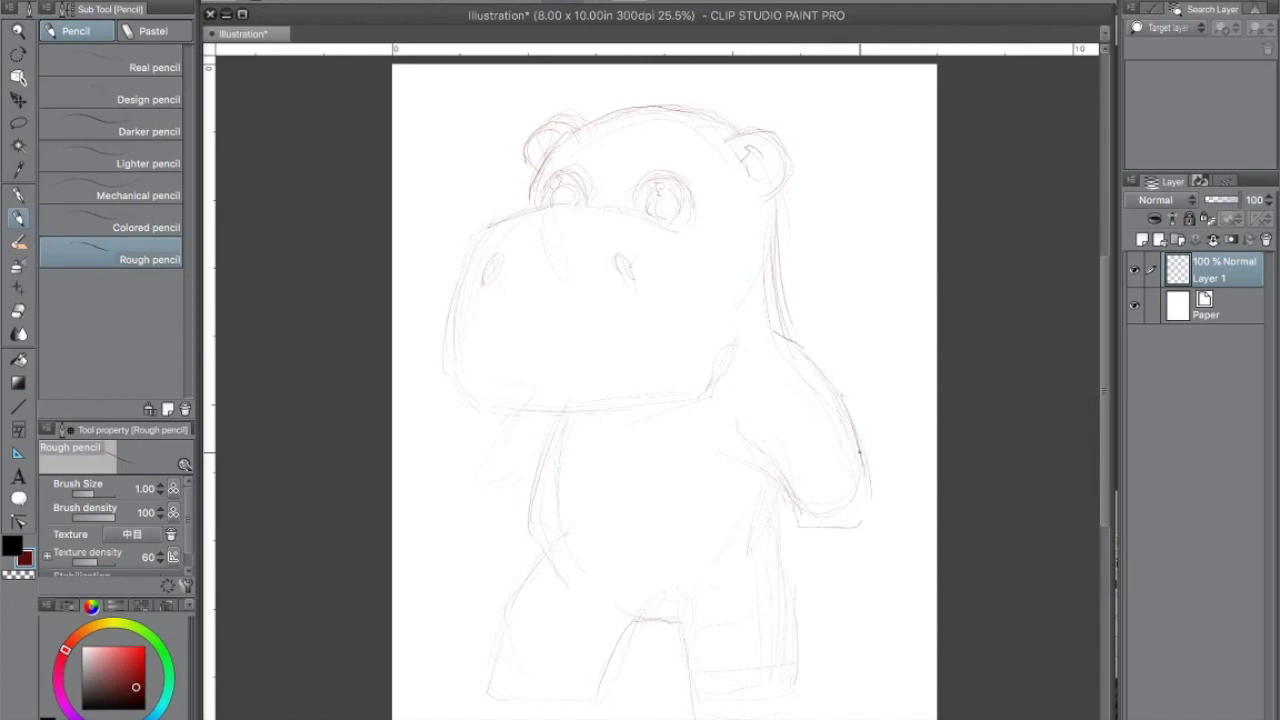
Step: Sketch the hippo's hand at the end of the left arm and firm up the belly and leg outlines
drag(458, 476, 505, 517)
drag(556, 434, 590, 588)
drag(800, 596, 797, 701)
drag(689, 656, 693, 704)
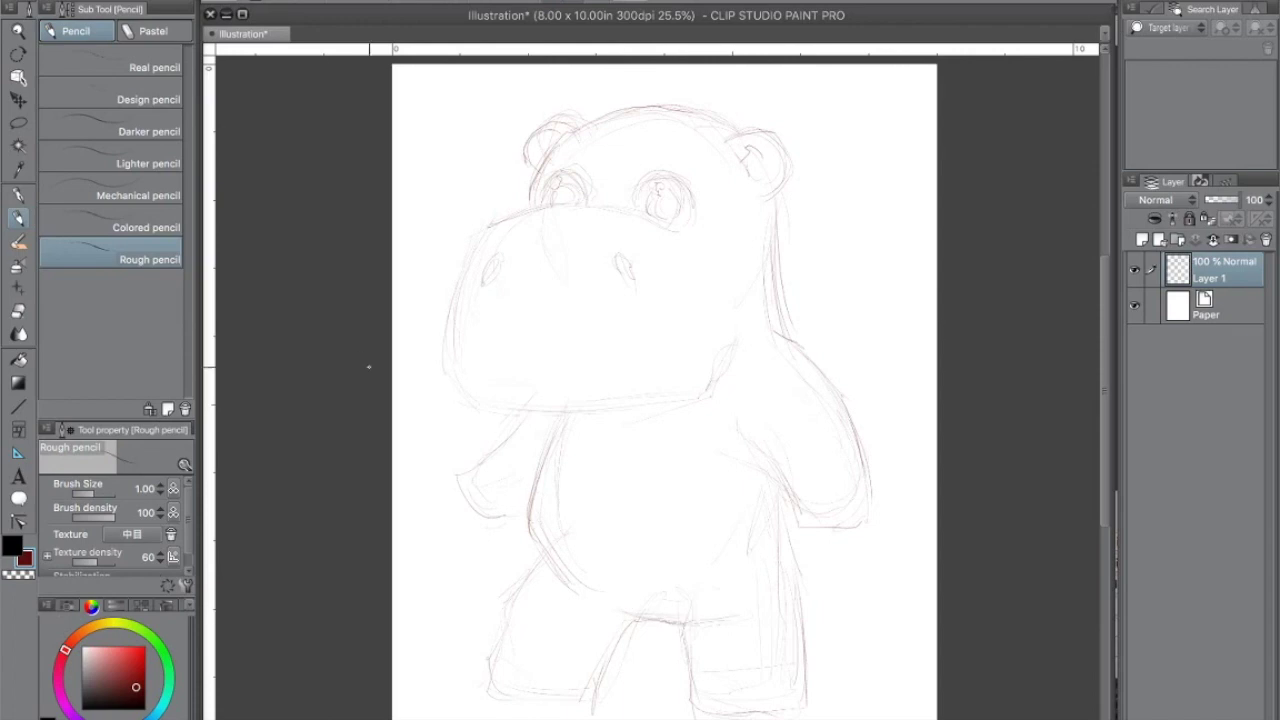
Step: Lasso the hippo's head and torso, shift them down and enlarge them slightly over the legs, and clear the selection
key(m)
mouse_move(760, 80)
mouse_down()
mouse_move(656, 620)
mouse_move(830, 198)
mouse_up()
key(ctrl+t)
drag(735, 391, 735, 421)
drag(416, 107, 398, 87)
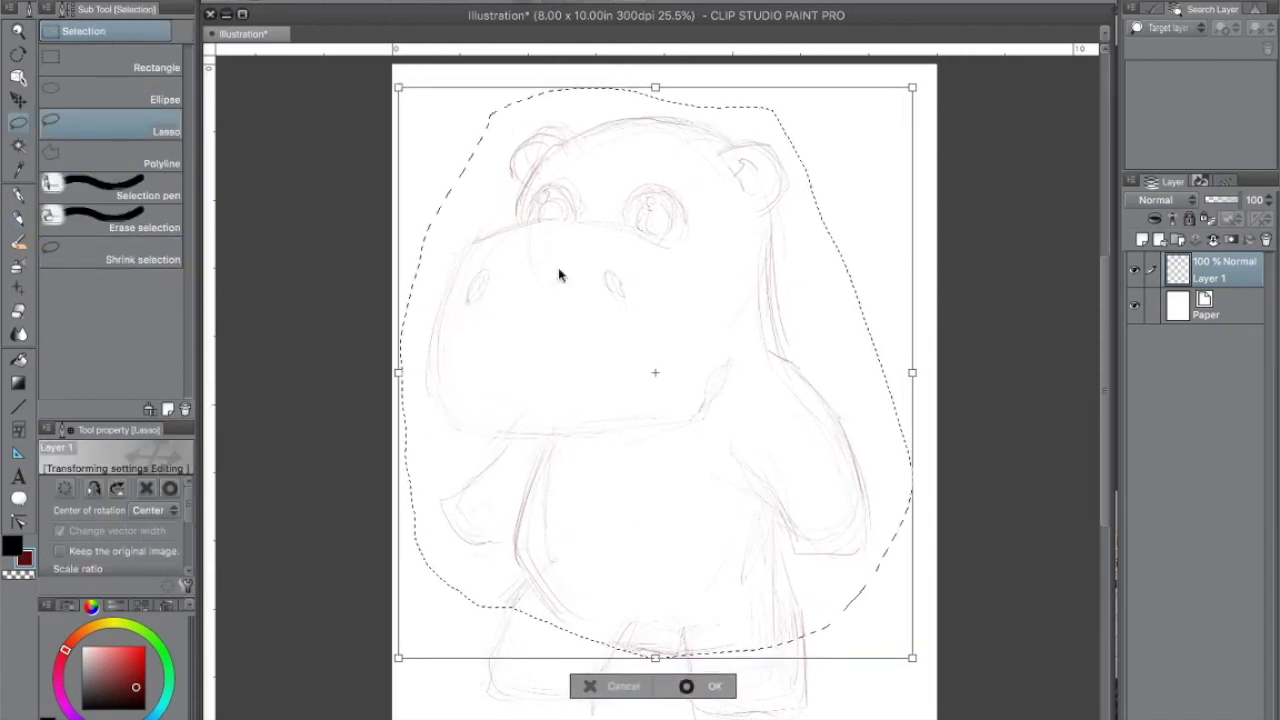
key(Return)
key(ctrl+d)
Step: Transform the whole hippo sketch, moving it up and to the right on the page
key(ctrl+t)
drag(666, 383, 700, 366)
key(Return)
Step: Try to sketch a tilted skateboard with two round wheels in front of the hippo's left foot with the pen
key(p)
drag(449, 568, 590, 622)
drag(486, 608, 560, 619)
mouse_move(466, 546)
mouse_down()
mouse_move(692, 670)
mouse_move(414, 572)
mouse_move(546, 683)
mouse_up()
drag(546, 690, 654, 693)
drag(447, 557, 494, 560)
mouse_move(512, 568)
mouse_down()
mouse_move(648, 658)
mouse_move(636, 692)
mouse_up()
mouse_move(470, 578)
mouse_down()
mouse_move(488, 620)
mouse_move(506, 598)
mouse_up()
drag(550, 641, 590, 672)
drag(697, 673, 682, 697)
drag(492, 557, 675, 682)
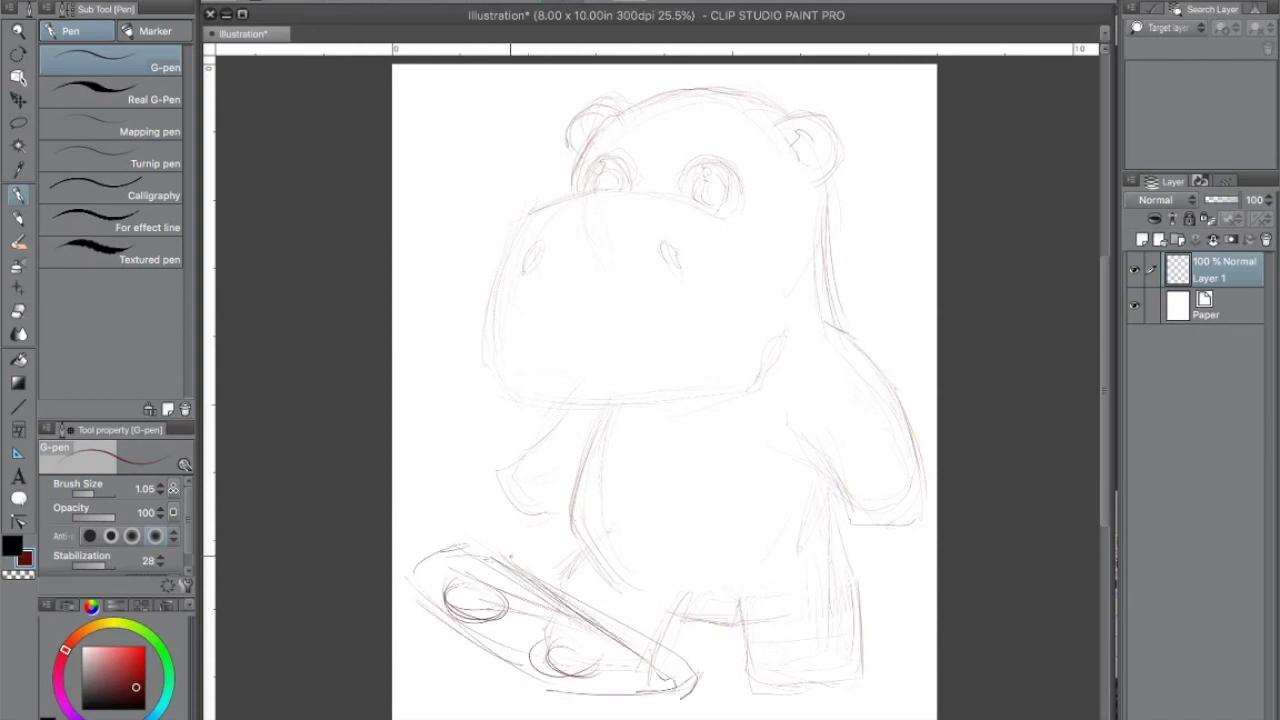
Step: Undo the strokes of the tilted skateboard
key(ctrl+z)
key(ctrl+z)
key(ctrl+z)
key(ctrl+z)
key(ctrl+z)
key(ctrl+z)
key(ctrl+z)
key(ctrl+z)
key(ctrl+z)
key(ctrl+z)
key(ctrl+z)
key(ctrl+z)
Step: Sketch with the Rough pencil an upright skateboard standing beside the left leg, with the hand gripping its upper edge
key(p)
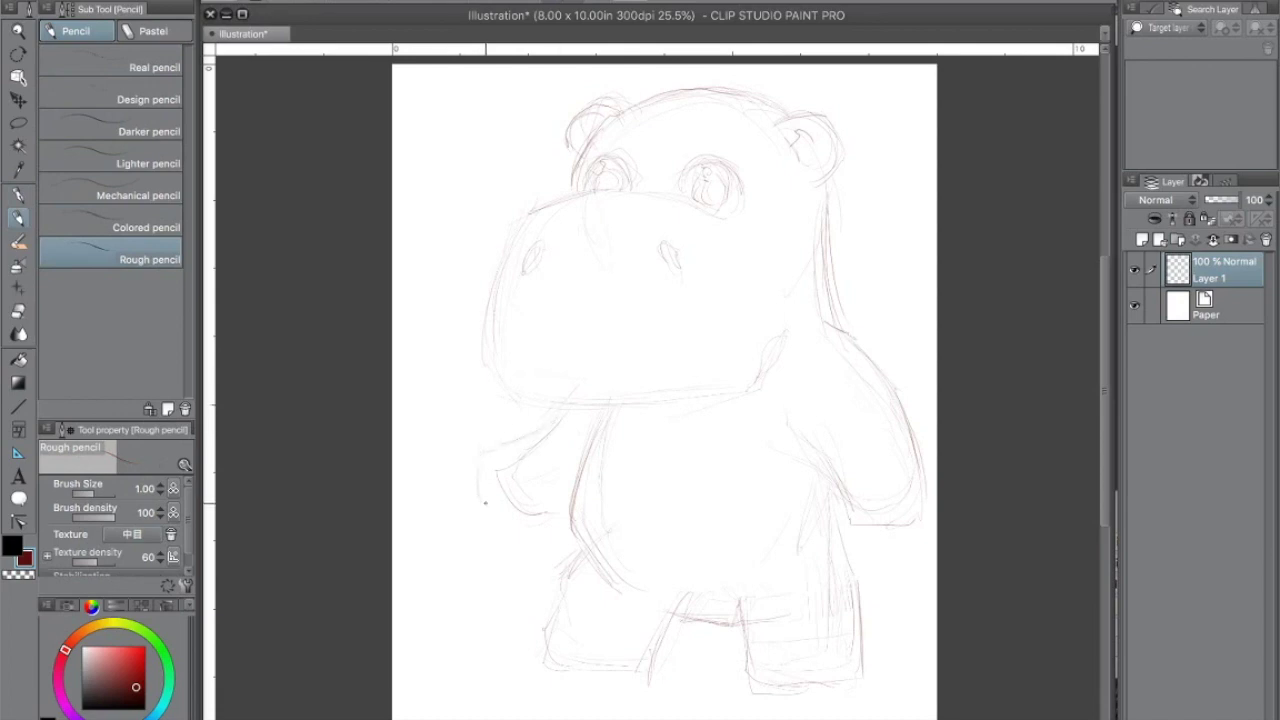
drag(429, 484, 475, 656)
drag(436, 463, 447, 437)
drag(578, 545, 548, 660)
drag(420, 510, 468, 642)
drag(432, 556, 520, 684)
drag(562, 608, 550, 682)
mouse_move(670, 630)
mouse_down()
mouse_move(658, 648)
mouse_move(692, 618)
mouse_up()
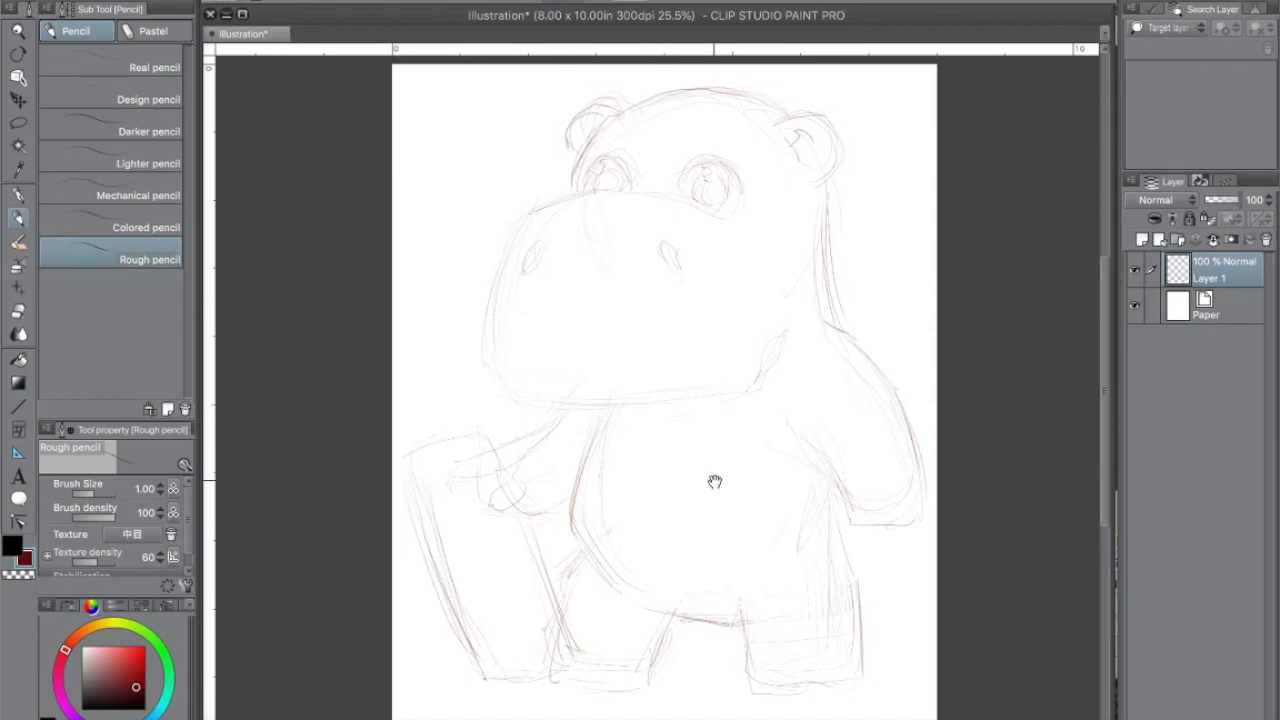
Step: Transform the whole sketch, scaling it down slightly and repositioning it on the page
key(ctrl+t)
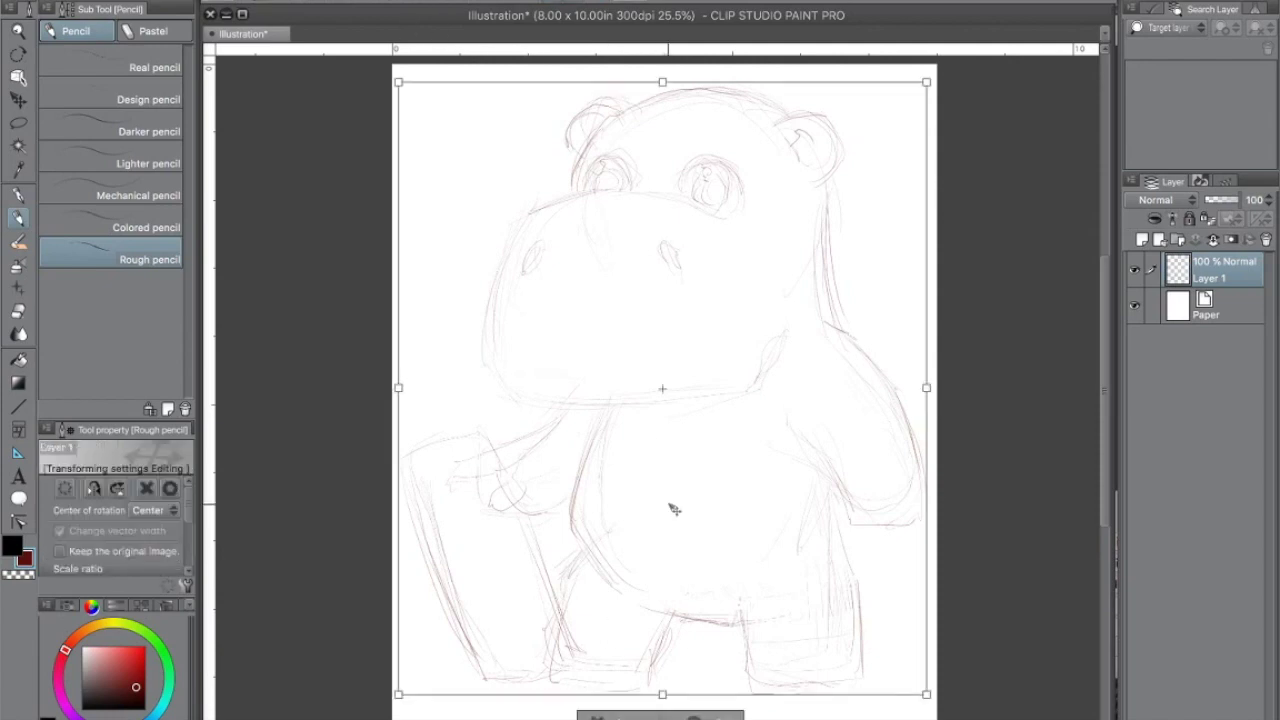
drag(929, 64, 901, 104)
drag(741, 407, 763, 389)
drag(671, 665, 671, 687)
drag(759, 557, 757, 574)
drag(667, 704, 667, 700)
key(Return)
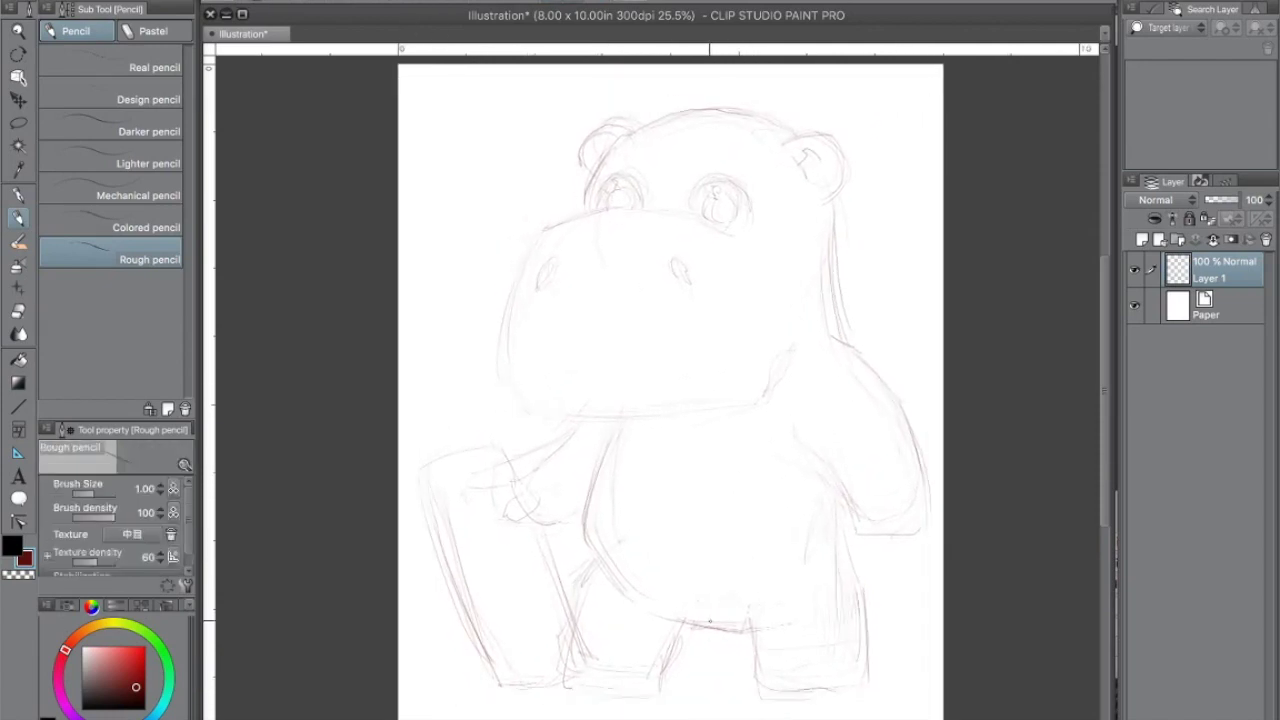
Step: Redraw the hippo's right leg and foot and strengthen the skateboard's side edges
drag(837, 502, 826, 595)
mouse_move(739, 604)
mouse_down()
mouse_move(734, 661)
mouse_move(846, 710)
mouse_up()
drag(768, 699, 817, 701)
mouse_move(740, 676)
mouse_down()
mouse_move(698, 636)
mouse_move(788, 677)
mouse_up()
mouse_move(819, 664)
mouse_down()
mouse_move(837, 515)
mouse_move(806, 450)
mouse_move(860, 538)
mouse_move(844, 500)
mouse_move(898, 405)
mouse_move(848, 472)
mouse_move(816, 459)
mouse_up()
drag(438, 435, 509, 654)
drag(404, 433, 438, 560)
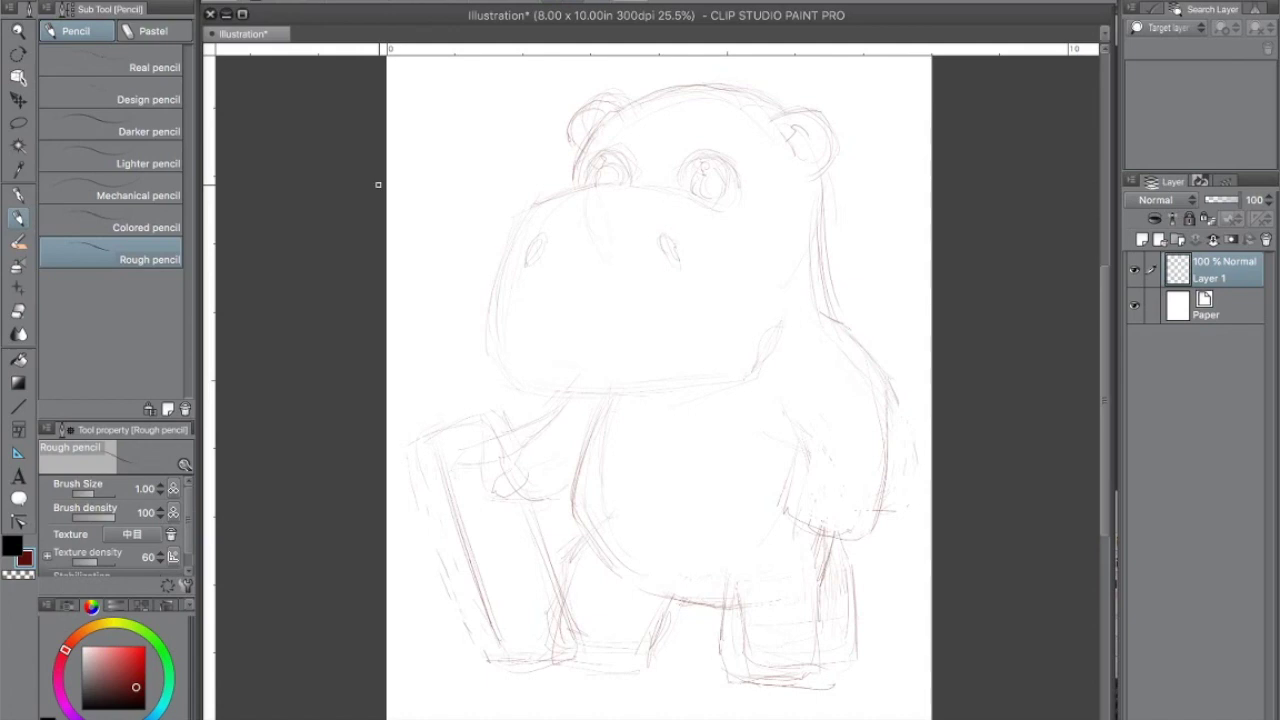
Step: Sketch an open jacket on the hippo with a collar, shoulder seam and front edges down both sides of the torso
mouse_move(822, 284)
mouse_down()
mouse_move(840, 336)
mouse_move(815, 412)
mouse_up()
mouse_move(860, 320)
mouse_down()
mouse_move(885, 368)
mouse_move(795, 444)
mouse_up()
drag(748, 535, 738, 428)
mouse_move(742, 436)
mouse_down()
mouse_move(762, 546)
mouse_move(828, 552)
mouse_up()
mouse_move(618, 412)
mouse_down()
mouse_move(596, 520)
mouse_move(572, 544)
mouse_up()
mouse_move(811, 326)
mouse_down()
mouse_move(777, 347)
mouse_move(823, 317)
mouse_up()
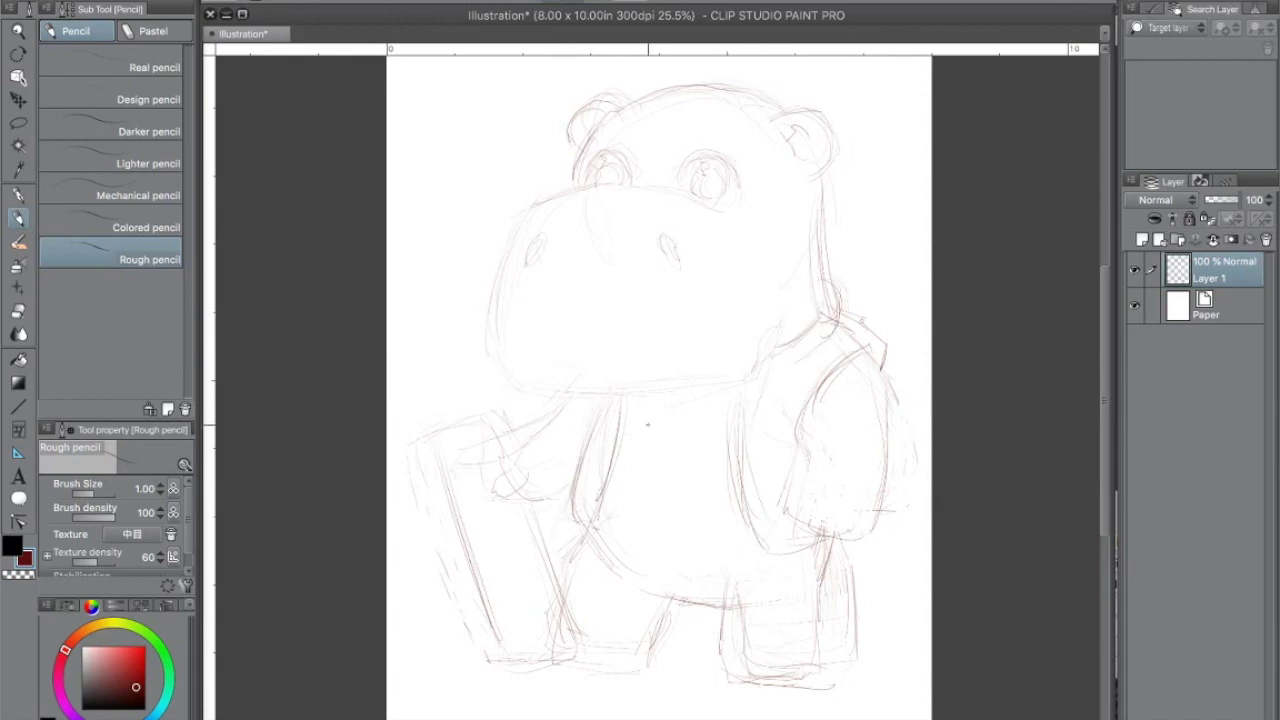
Step: Add the right sleeve's cuff and sketch an open shirt with inner edges and hems under the jacket
mouse_move(804, 490)
mouse_down()
mouse_move(878, 486)
mouse_move(888, 466)
mouse_up()
drag(636, 402, 612, 504)
drag(722, 408, 714, 510)
drag(712, 506, 746, 520)
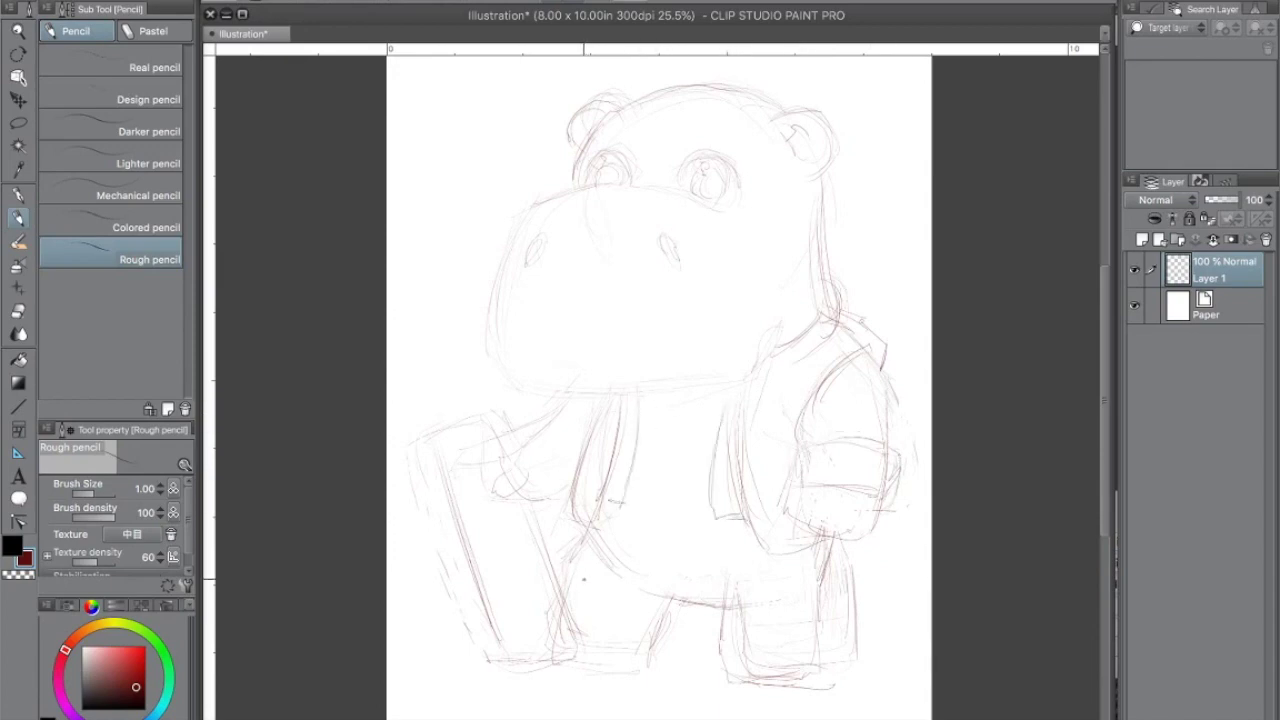
drag(676, 448, 668, 496)
mouse_move(670, 450)
mouse_down()
mouse_move(656, 516)
mouse_move(692, 509)
mouse_up()
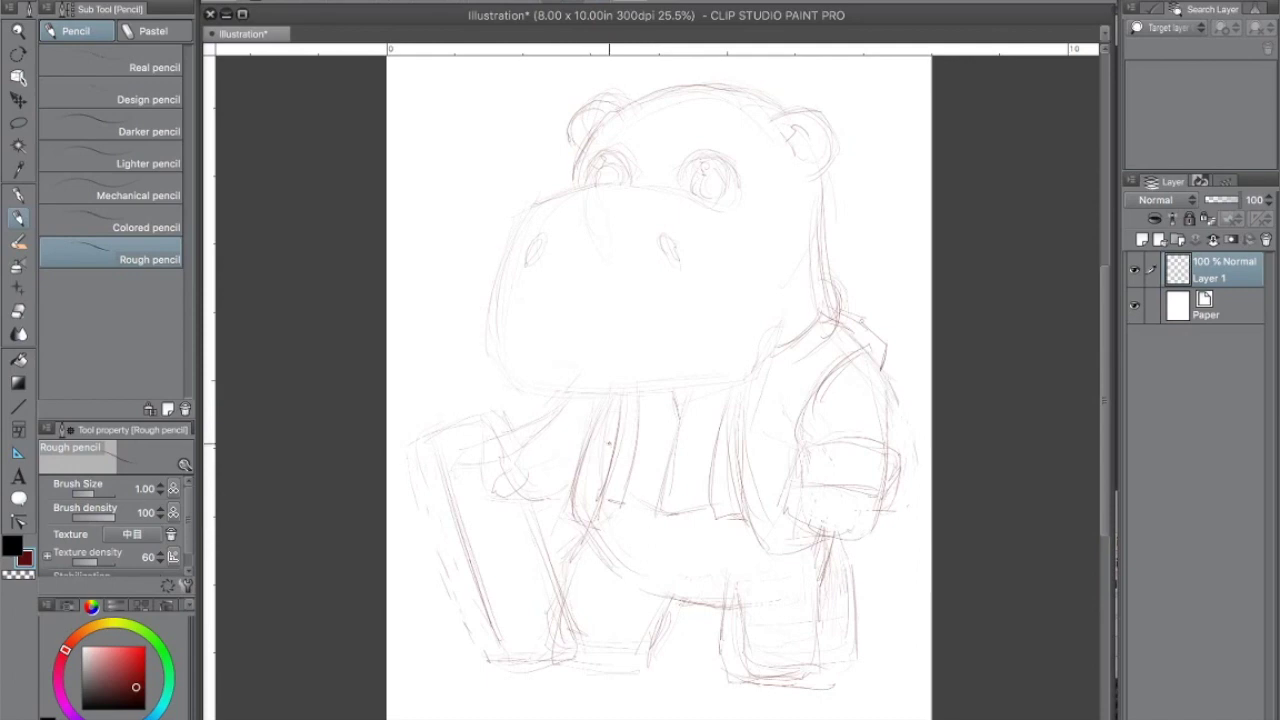
Step: Strengthen the skateboard's upper and lower outline and refine the left leg and the underside of the belly
drag(598, 403, 589, 423)
drag(420, 460, 490, 442)
drag(492, 440, 505, 486)
drag(466, 572, 490, 662)
mouse_move(560, 590)
mouse_down()
mouse_move(546, 682)
mouse_move(648, 680)
mouse_up()
drag(660, 620, 642, 672)
drag(626, 606, 700, 621)
Step: Rework the outline of the hippo's right leg and foot with repeated strokes along its sides and sole
drag(704, 610, 728, 700)
drag(730, 705, 814, 708)
drag(816, 655, 818, 686)
drag(800, 575, 818, 650)
drag(812, 645, 822, 692)
drag(714, 605, 712, 672)
drag(736, 640, 738, 692)
drag(812, 622, 814, 700)
drag(716, 696, 810, 696)
drag(738, 650, 742, 684)
mouse_move(836, 700)
mouse_down()
mouse_move(770, 708)
mouse_move(780, 702)
mouse_up()
drag(830, 596, 836, 696)
drag(826, 558, 838, 650)
mouse_move(836, 642)
mouse_down()
mouse_move(844, 700)
mouse_move(750, 696)
mouse_up()
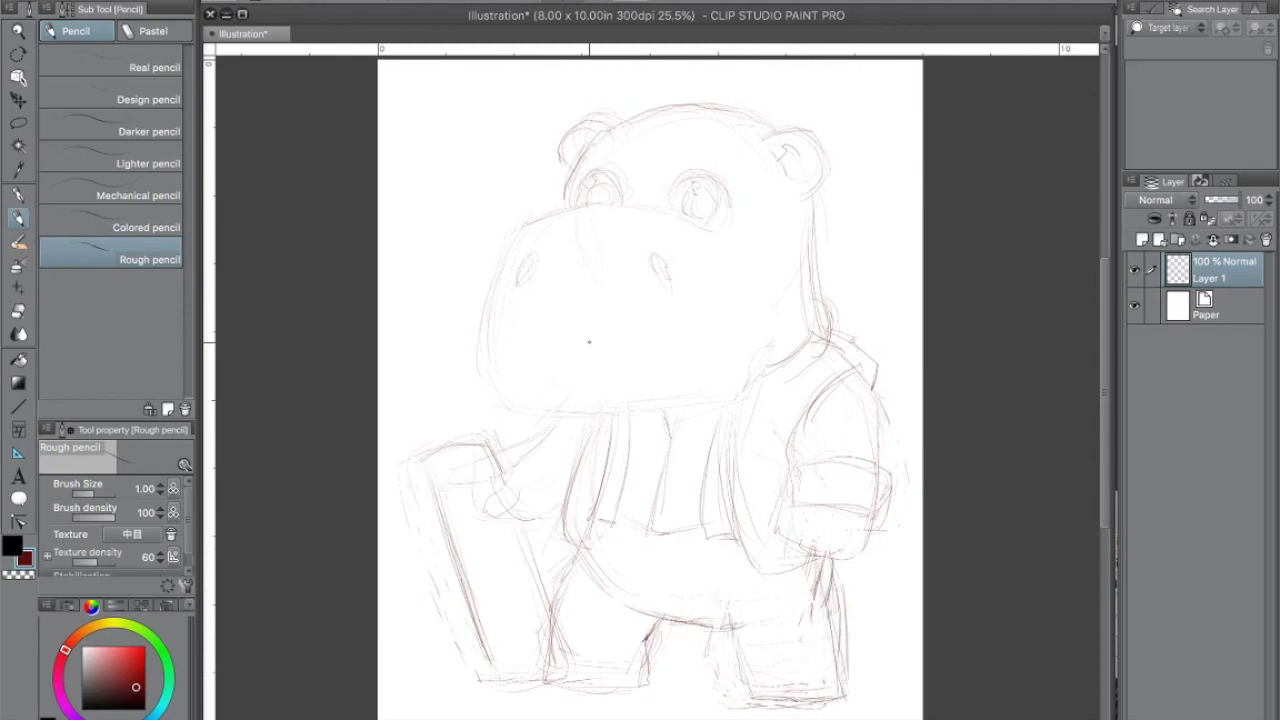
Step: Refine the hippo's eyes, left ear, nostrils and the outline of its muzzle
mouse_move(674, 207)
mouse_down()
mouse_move(720, 205)
mouse_move(623, 175)
mouse_move(612, 198)
mouse_up()
mouse_move(612, 174)
mouse_down()
mouse_move(586, 178)
mouse_move(588, 202)
mouse_up()
drag(618, 173, 627, 187)
mouse_move(558, 160)
mouse_down()
mouse_move(591, 119)
mouse_move(574, 171)
mouse_up()
drag(592, 136, 573, 146)
drag(531, 259, 518, 284)
drag(652, 254, 671, 288)
mouse_move(578, 403)
mouse_down()
mouse_move(600, 431)
mouse_move(629, 354)
mouse_up()
mouse_move(603, 250)
mouse_down()
mouse_move(510, 318)
mouse_move(605, 300)
mouse_move(596, 418)
mouse_up()
drag(505, 360, 530, 420)
drag(477, 294, 507, 373)
Step: Rework the upper end of the skateboard above the hand into a rounded tip
drag(466, 288, 363, 323)
drag(566, 240, 775, 262)
mouse_move(633, 268)
mouse_down()
mouse_move(643, 343)
mouse_move(676, 377)
mouse_up()
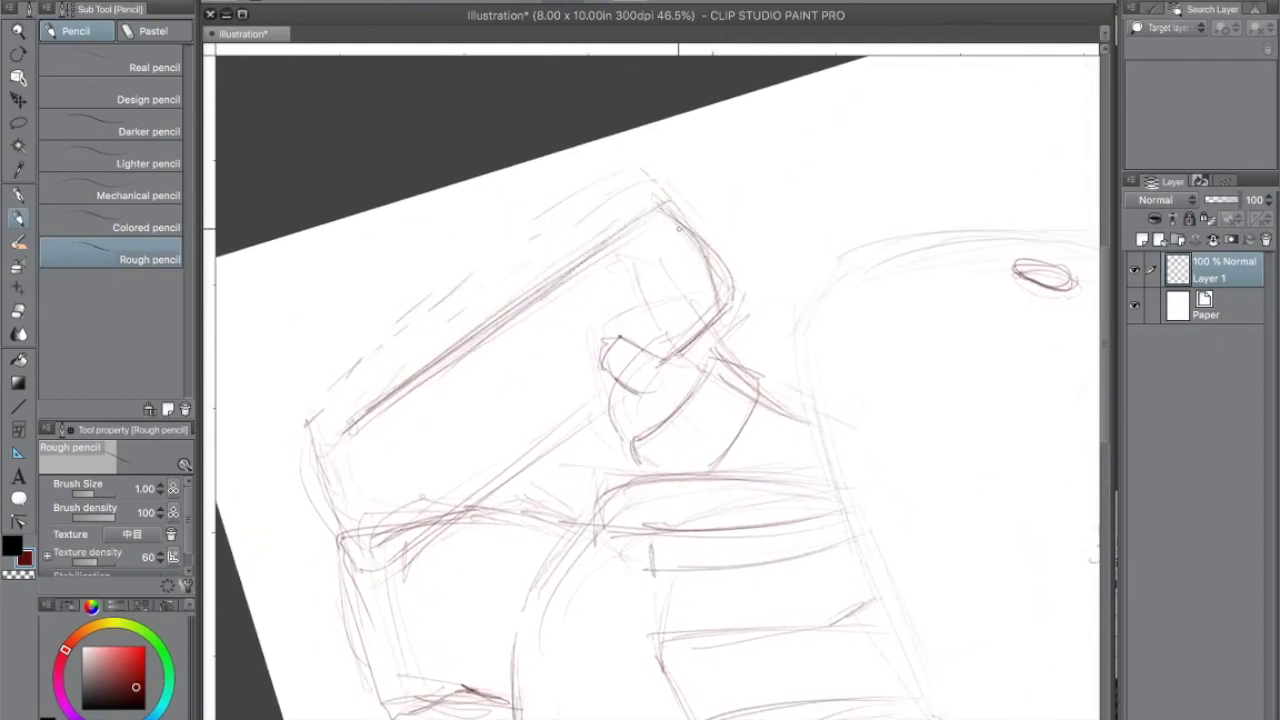
mouse_move(662, 206)
mouse_down()
mouse_move(749, 228)
mouse_move(746, 288)
mouse_up()
key(ctrl+z)
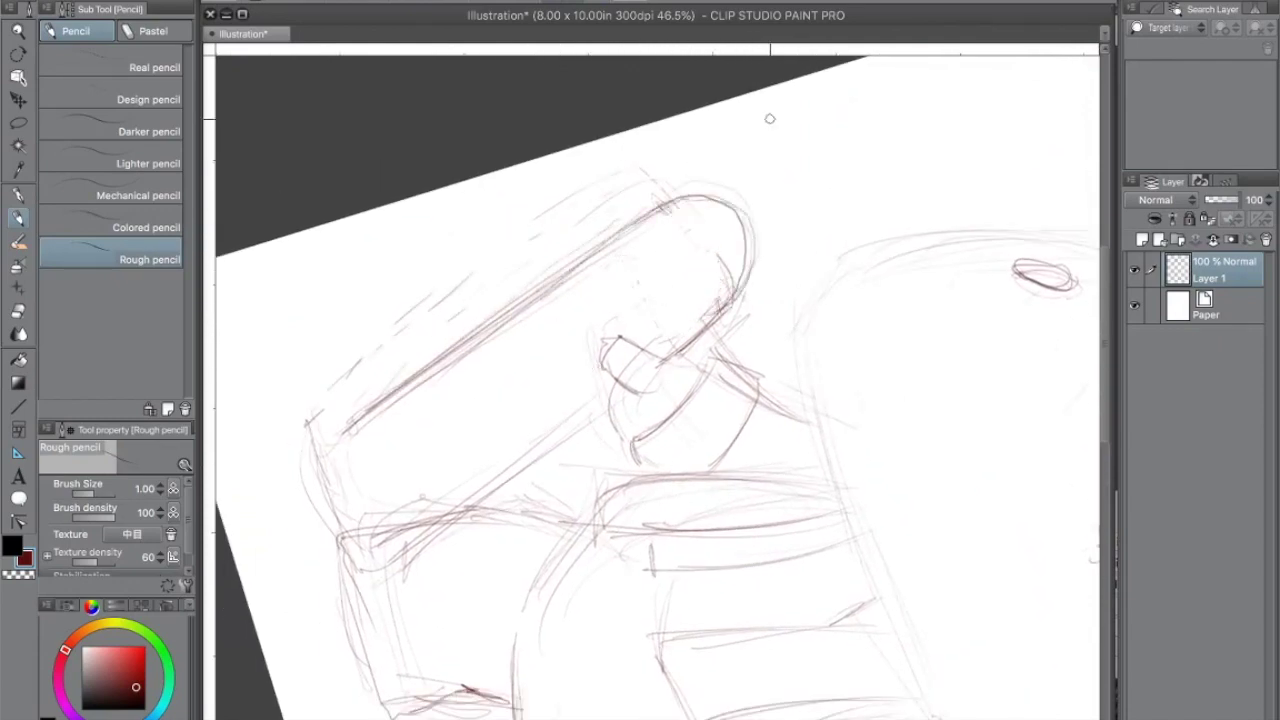
Step: Sketch straight stripe bands across the upper part of the skateboard's deck
drag(676, 342, 679, 210)
drag(760, 222, 677, 214)
drag(663, 224, 664, 333)
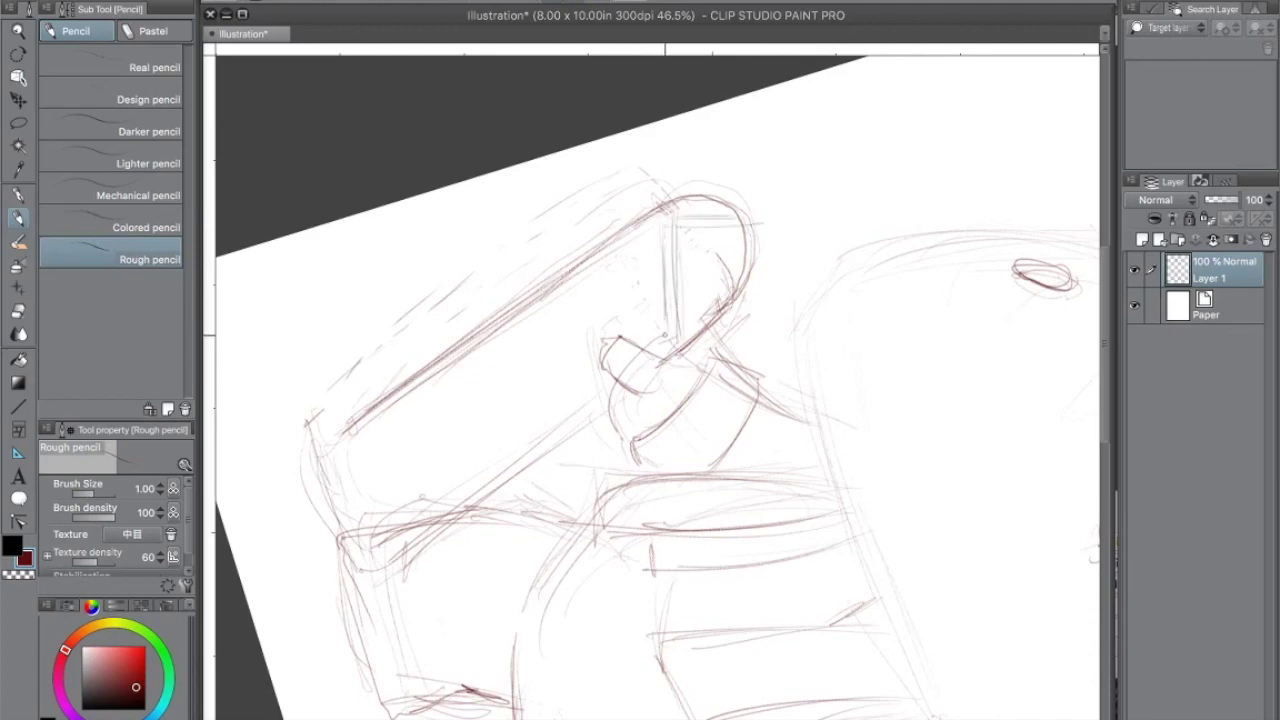
mouse_move(612, 256)
mouse_down()
mouse_move(621, 336)
mouse_move(521, 309)
mouse_up()
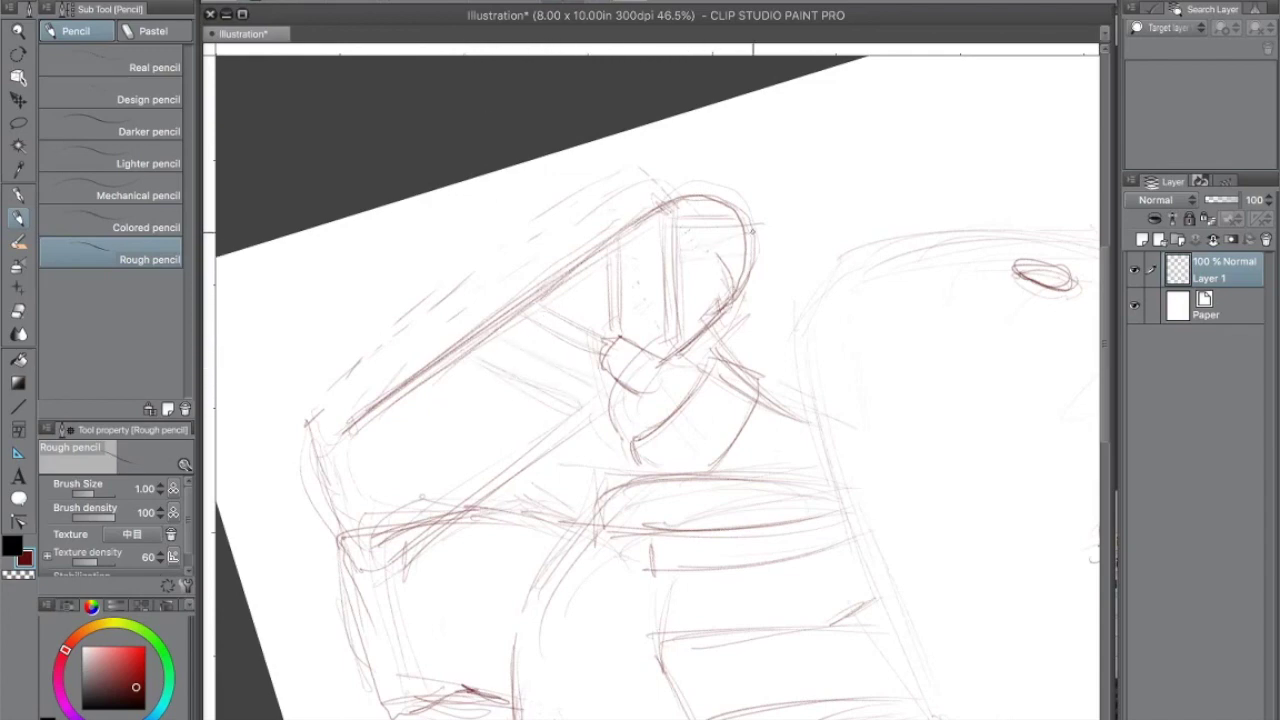
Step: Add more stripes at the skateboard's tip, angular fingertip lines beside the hand, and a short line lower on the deck
drag(730, 243, 689, 252)
drag(588, 287, 576, 320)
drag(614, 290, 586, 323)
drag(743, 238, 685, 254)
mouse_move(608, 274)
mouse_down()
mouse_move(581, 296)
mouse_move(577, 327)
mouse_up()
drag(595, 305, 588, 333)
drag(541, 410, 529, 461)
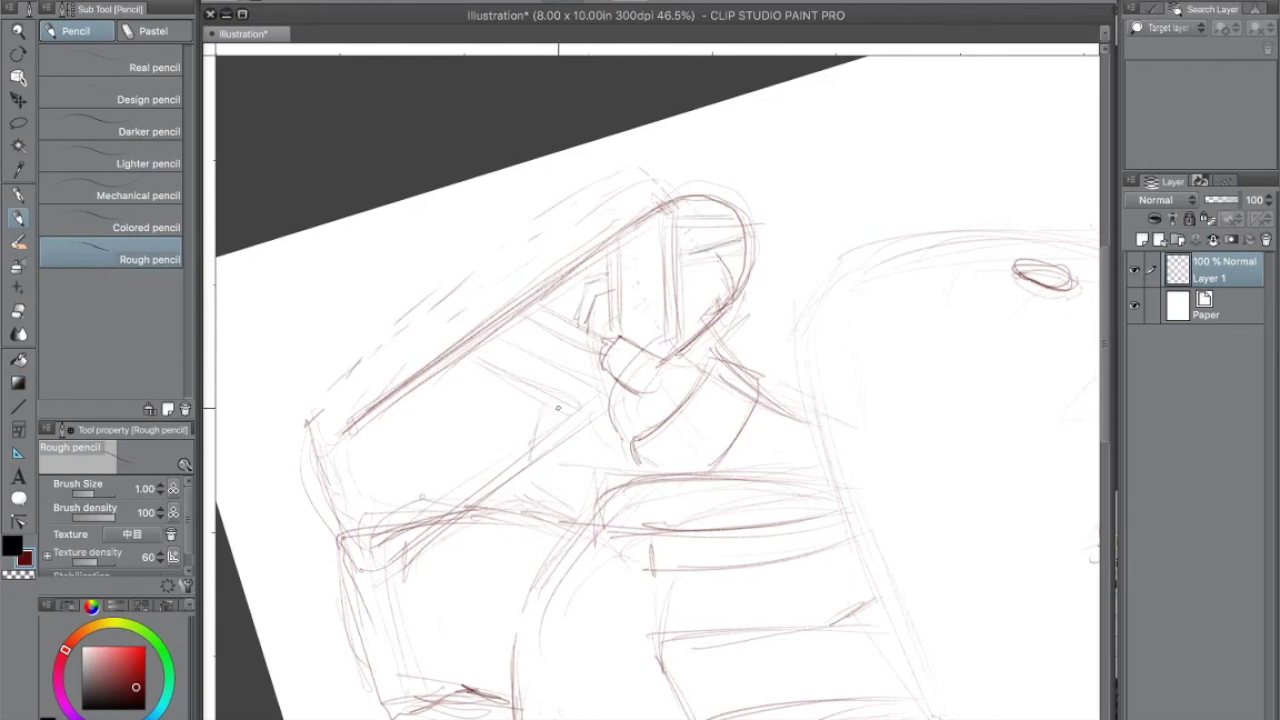
Step: Draw a large circle on the skateboard's lower deck with stripes on both sides, and firm up the nearby board edges
drag(397, 468, 432, 400)
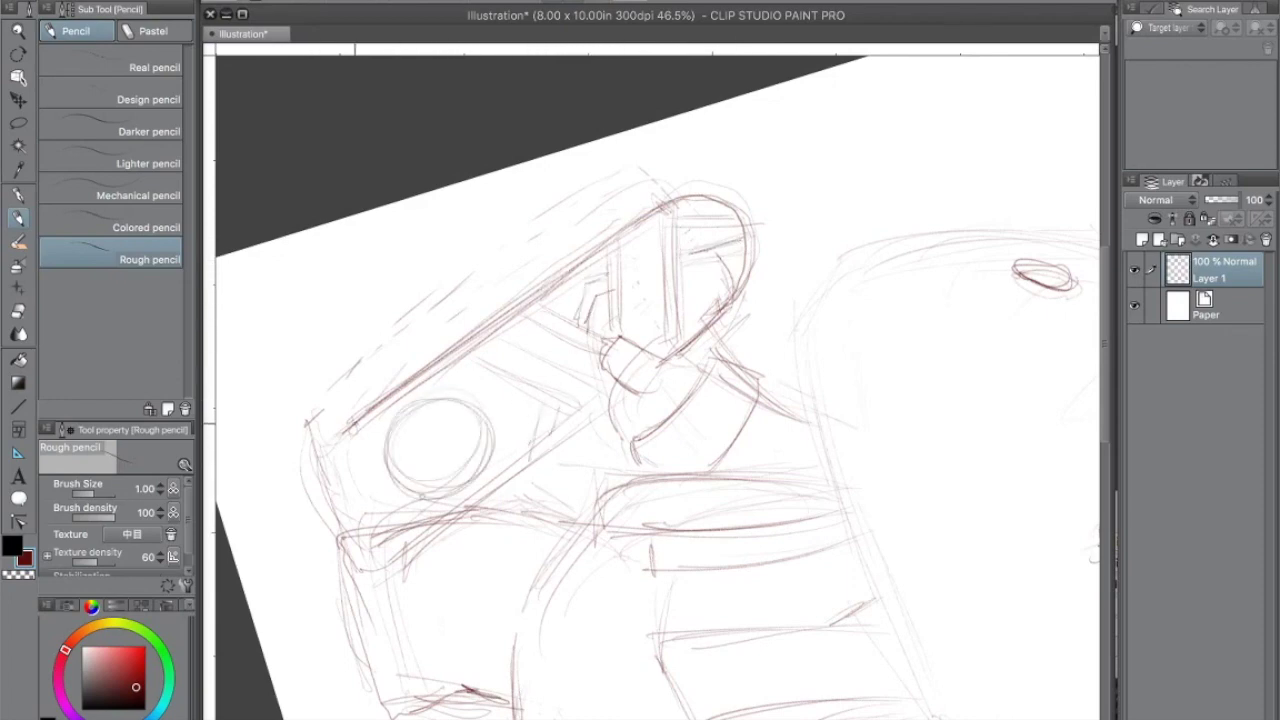
drag(314, 466, 339, 518)
drag(617, 388, 486, 492)
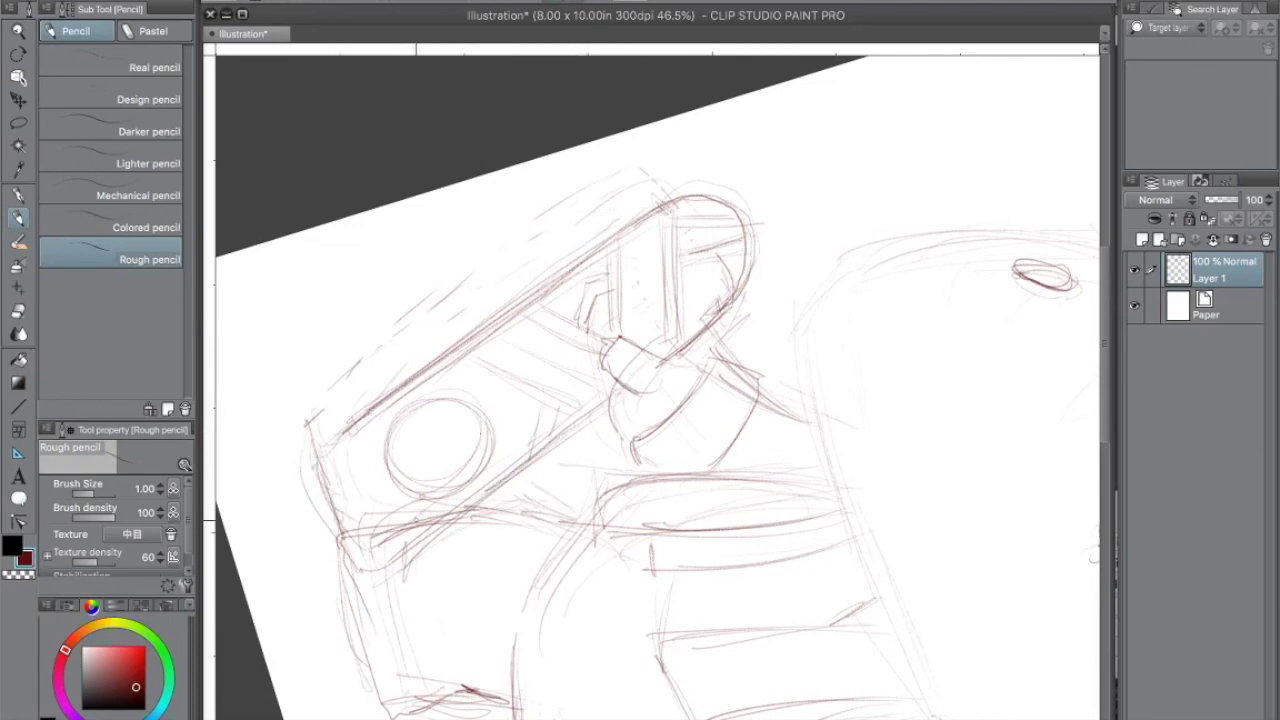
drag(335, 491, 378, 486)
drag(494, 458, 526, 454)
drag(336, 474, 384, 465)
drag(493, 457, 523, 458)
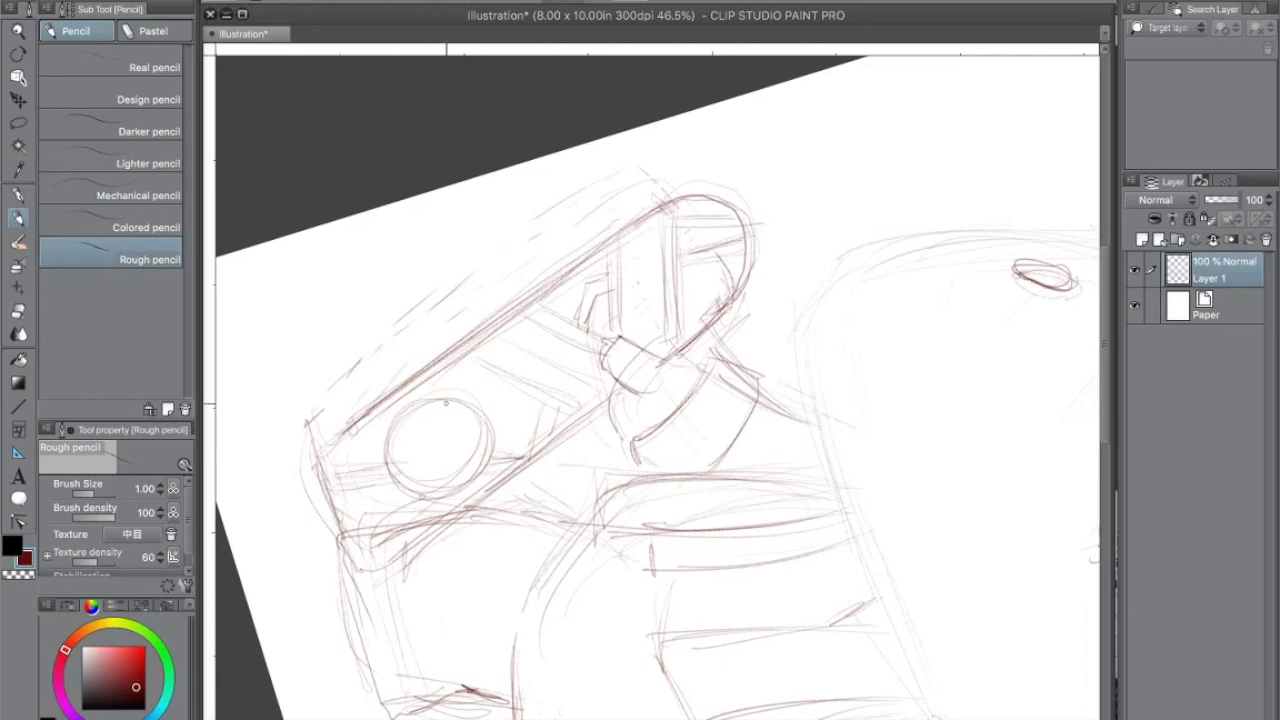
Step: Clean away the stray dashed guide lines along the skateboard's outer edge
mouse_move(467, 277)
mouse_down()
mouse_move(295, 423)
mouse_move(299, 434)
mouse_up()
mouse_move(474, 302)
mouse_down()
mouse_move(608, 168)
mouse_move(659, 193)
mouse_up()
drag(595, 478, 595, 438)
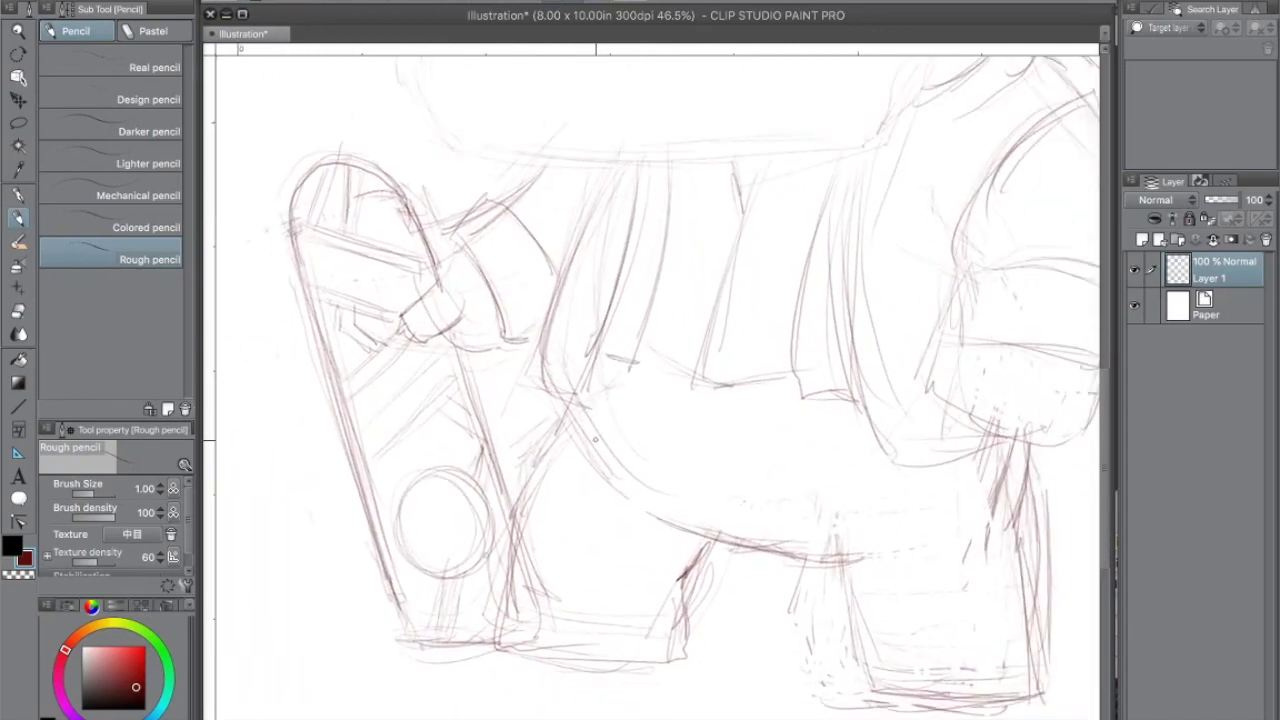
Step: Define the jacket's left front edge, the shirt opening, and a plaid grid on the shirt's left panel
mouse_move(581, 195)
mouse_down()
mouse_move(494, 500)
mouse_move(520, 518)
mouse_move(587, 373)
mouse_up()
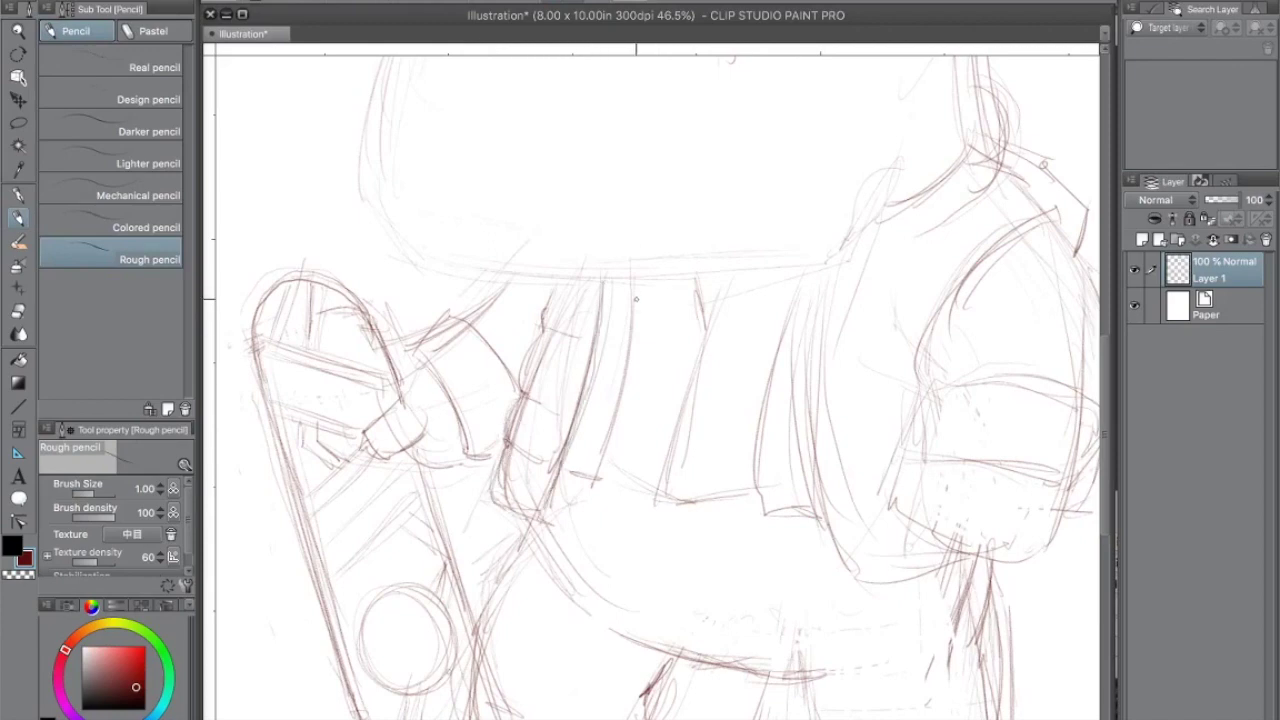
mouse_move(632, 311)
mouse_down()
mouse_move(545, 516)
mouse_move(563, 480)
mouse_move(664, 503)
mouse_up()
drag(741, 279, 700, 368)
mouse_move(698, 286)
mouse_down()
mouse_move(672, 480)
mouse_move(681, 501)
mouse_up()
mouse_move(627, 393)
mouse_down()
mouse_move(695, 292)
mouse_move(633, 463)
mouse_up()
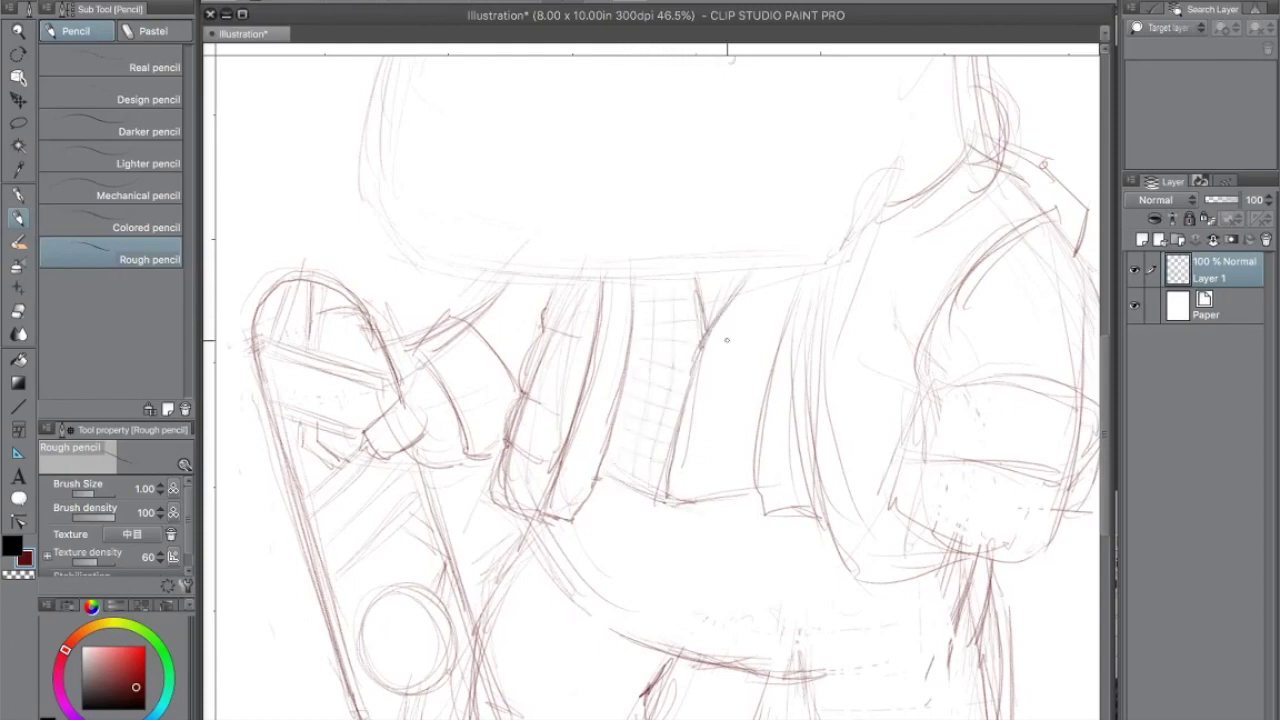
Step: Fill the shirt's right panel with a plaid grid of crossing lines
drag(692, 504, 756, 500)
drag(690, 472, 746, 468)
drag(704, 438, 748, 434)
drag(712, 384, 696, 490)
drag(738, 370, 728, 410)
drag(778, 288, 734, 366)
Step: Redraw the upper edge of the sleeve cuff on the arm holding the skateboard
mouse_move(438, 348)
mouse_down()
mouse_move(451, 343)
mouse_move(404, 346)
mouse_up()
drag(476, 309, 461, 311)
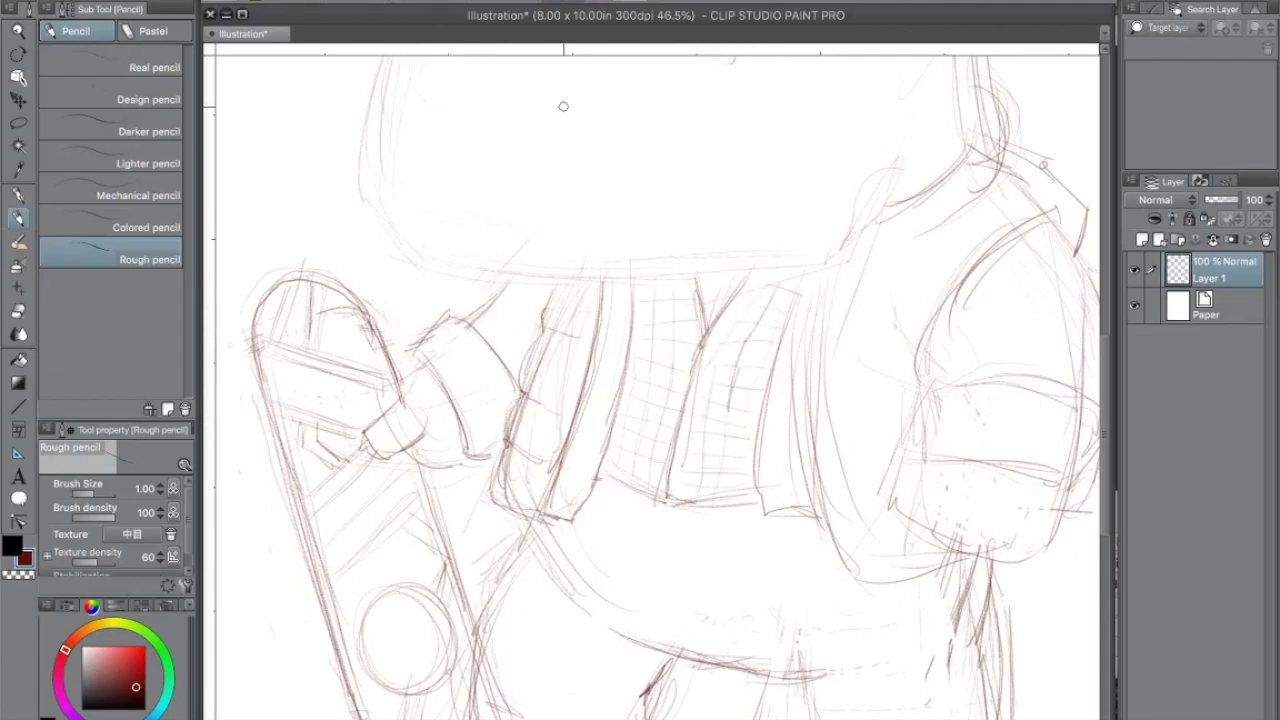
drag(412, 366, 446, 308)
mouse_move(464, 322)
mouse_down()
mouse_move(480, 340)
mouse_move(464, 310)
mouse_up()
drag(474, 322, 490, 339)
Step: Refine the gripping hand and the lower corner of its sleeve cuff
drag(398, 406, 366, 433)
mouse_move(366, 438)
mouse_down()
mouse_move(426, 436)
mouse_move(477, 457)
mouse_up()
drag(454, 468, 434, 486)
mouse_move(474, 436)
mouse_down()
mouse_move(481, 485)
mouse_move(438, 490)
mouse_up()
mouse_move(475, 470)
mouse_down()
mouse_move(440, 489)
mouse_move(458, 458)
mouse_up()
Step: Refine the left leg's outline and sketch rounded toes on the foot beside the skateboard's base
drag(598, 593, 562, 500)
mouse_move(494, 424)
mouse_down()
mouse_move(536, 502)
mouse_move(526, 490)
mouse_up()
drag(488, 460, 422, 674)
mouse_move(448, 686)
mouse_down()
mouse_move(582, 692)
mouse_move(548, 690)
mouse_up()
mouse_move(472, 656)
mouse_down()
mouse_move(436, 661)
mouse_move(530, 682)
mouse_up()
mouse_move(420, 648)
mouse_down()
mouse_move(438, 672)
mouse_move(536, 692)
mouse_up()
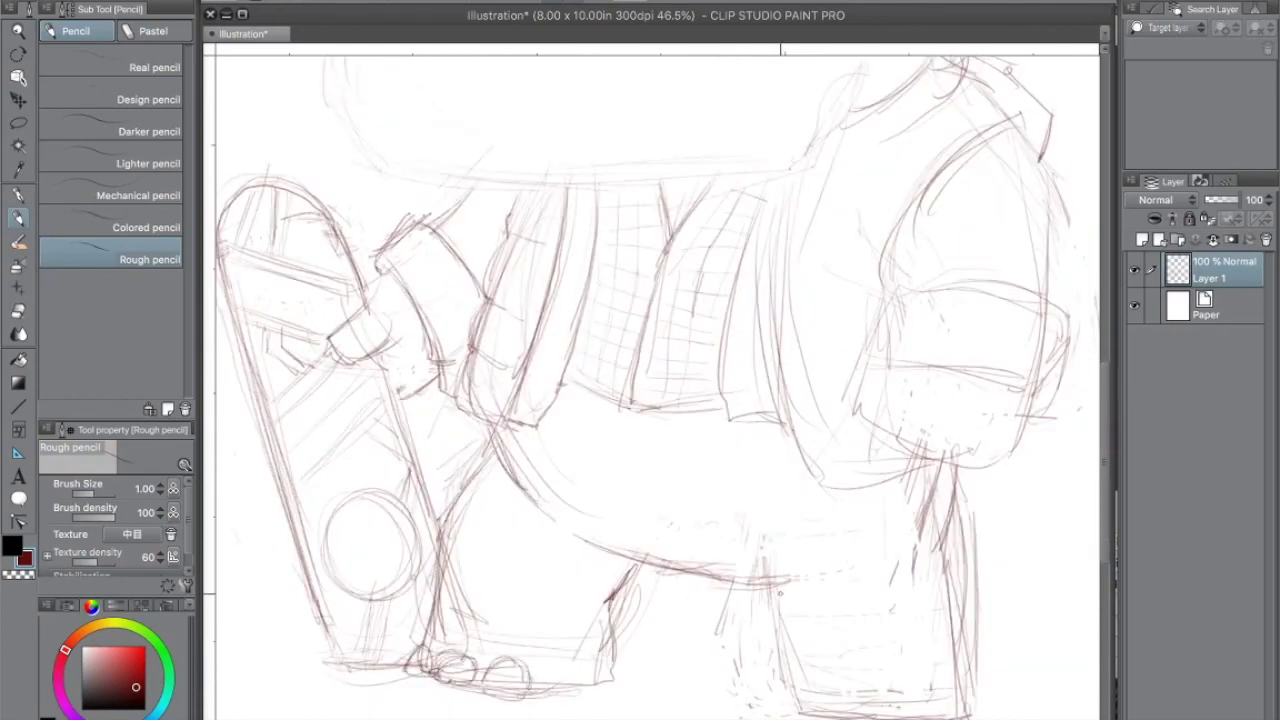
Step: Sketch rounded toes along the base of the right foot
drag(780, 653, 728, 540)
drag(767, 601, 824, 597)
drag(832, 603, 877, 602)
drag(884, 593, 916, 592)
Step: Redraw the edge of the jacket's right front band and close off its squared lower end
drag(937, 293, 852, 380)
mouse_move(686, 184)
mouse_down()
mouse_move(811, 308)
mouse_move(704, 520)
mouse_up()
drag(705, 465, 717, 550)
drag(720, 544, 782, 544)
drag(717, 550, 771, 552)
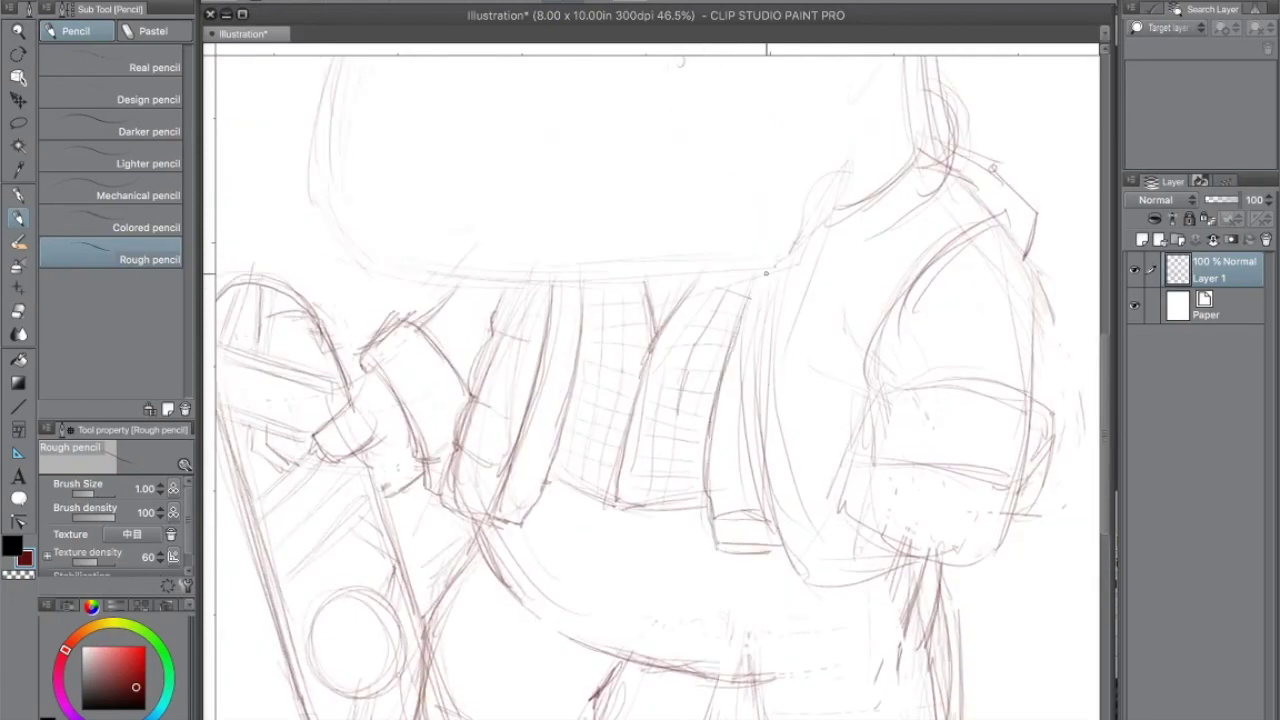
Step: Refine the right jacket panel's edge and hem, and sketch horizontal crease lines across it
mouse_move(782, 296)
mouse_down()
mouse_move(756, 478)
mouse_move(764, 514)
mouse_up()
mouse_move(764, 470)
mouse_down()
mouse_move(782, 568)
mouse_move(918, 566)
mouse_up()
drag(800, 405, 861, 403)
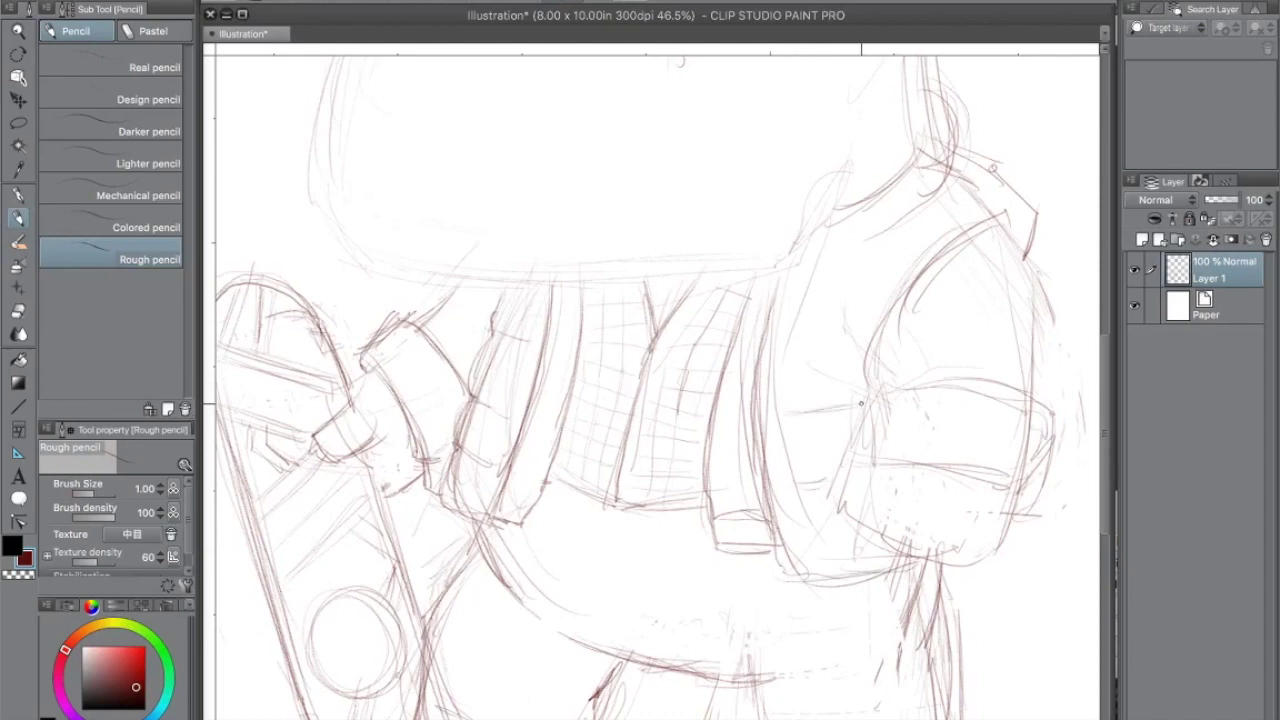
mouse_move(782, 341)
mouse_down()
mouse_move(871, 340)
mouse_move(856, 349)
mouse_up()
Step: Strengthen the outline of the right sleeve and the edges of its rolled cuff
drag(915, 280, 873, 332)
mouse_move(930, 275)
mouse_down()
mouse_move(1011, 222)
mouse_move(869, 383)
mouse_up()
mouse_move(1010, 224)
mouse_down()
mouse_move(1032, 300)
mouse_move(1030, 400)
mouse_up()
drag(868, 346, 1053, 413)
drag(1053, 413, 1016, 484)
drag(866, 402, 862, 456)
Step: Draw the lower edge of the right cuff and the hanging hand below it with short finger strokes
mouse_move(870, 460)
mouse_down()
mouse_move(1022, 490)
mouse_move(1036, 469)
mouse_move(984, 572)
mouse_move(842, 518)
mouse_move(870, 610)
mouse_move(1014, 578)
mouse_up()
drag(996, 548, 980, 584)
mouse_move(894, 535)
mouse_down()
mouse_move(890, 550)
mouse_move(920, 570)
mouse_move(904, 565)
mouse_move(911, 547)
mouse_move(926, 594)
mouse_up()
mouse_move(944, 562)
mouse_down()
mouse_move(962, 604)
mouse_move(972, 600)
mouse_up()
drag(1008, 526, 972, 594)
drag(1008, 548, 990, 566)
drag(1012, 516, 992, 562)
drag(724, 508, 750, 512)
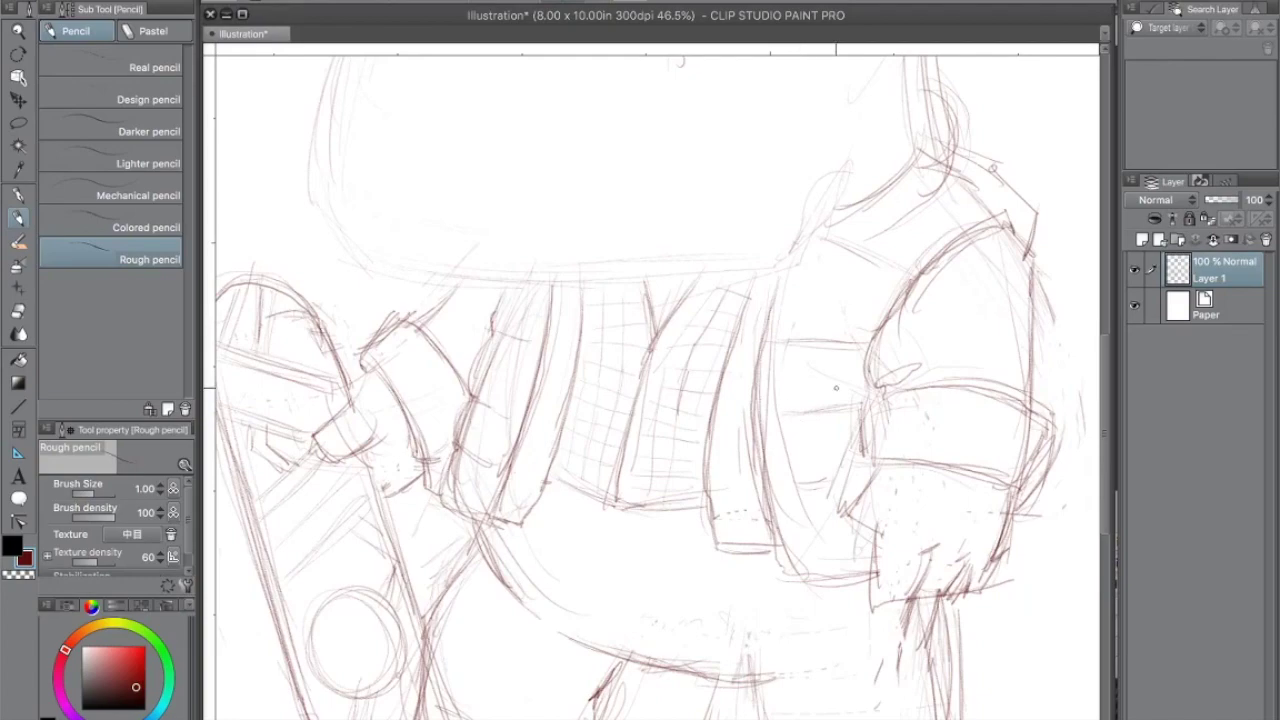
Step: Darken the lower contour of the muzzle from its left side up to the cheek
drag(664, 445, 669, 524)
drag(328, 176, 378, 348)
drag(632, 450, 588, 443)
drag(558, 494, 662, 378)
drag(542, 506, 742, 258)
Step: Sketch the jacket's folded collar curving around the neck beside the cheek
drag(696, 342, 782, 198)
drag(800, 222, 654, 397)
mouse_move(651, 348)
mouse_down()
mouse_move(621, 238)
mouse_move(737, 189)
mouse_move(768, 218)
mouse_up()
drag(714, 384, 802, 290)
drag(757, 240, 780, 326)
mouse_move(776, 290)
mouse_down()
mouse_move(720, 347)
mouse_move(762, 273)
mouse_up()
mouse_move(757, 247)
mouse_down()
mouse_move(780, 270)
mouse_move(784, 322)
mouse_up()
drag(677, 387, 792, 321)
drag(676, 388, 738, 368)
Step: Refine the jacket's shoulder seam and the top of the right sleeve
drag(826, 300, 868, 326)
drag(836, 371, 874, 368)
drag(893, 358, 877, 406)
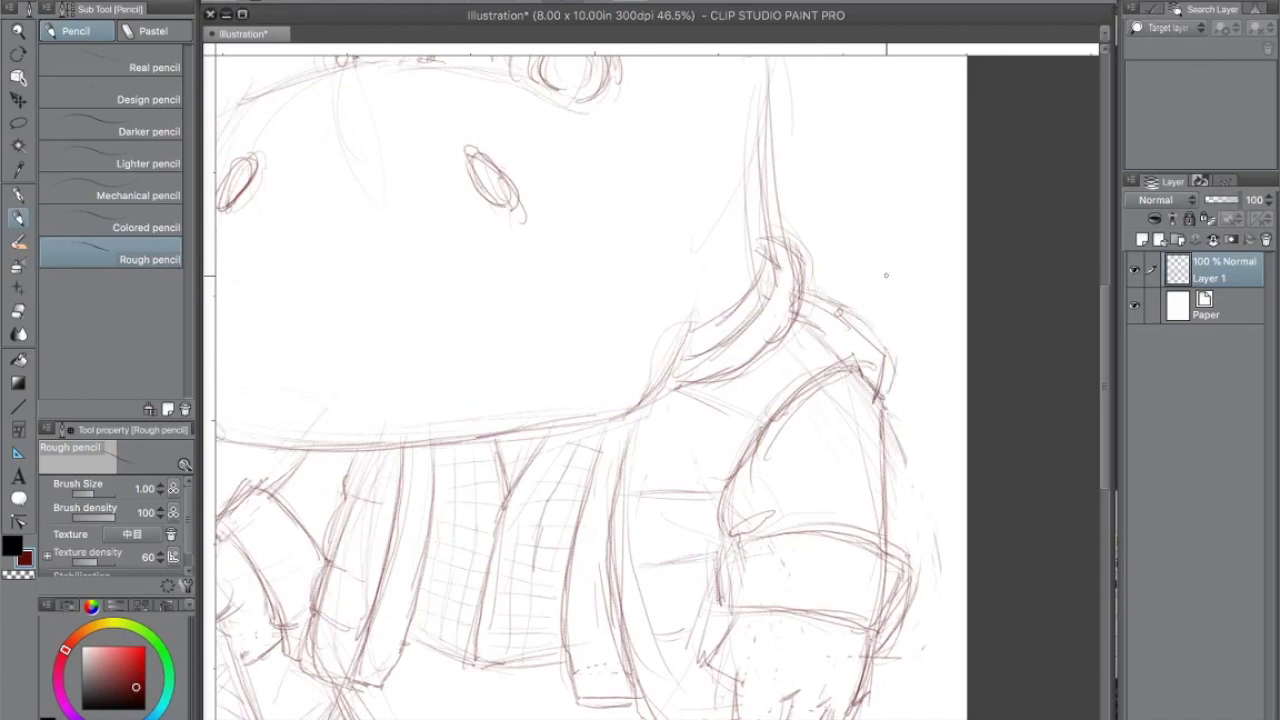
Step: Darken the muzzle's outline and the side of the head between the ear and the collar
drag(544, 341, 671, 564)
drag(459, 189, 502, 155)
mouse_move(328, 384)
mouse_down()
mouse_move(400, 305)
mouse_move(678, 312)
mouse_up()
mouse_move(690, 322)
mouse_down()
mouse_move(391, 308)
mouse_move(298, 470)
mouse_move(290, 536)
mouse_move(343, 660)
mouse_up()
mouse_move(680, 440)
mouse_down()
mouse_move(674, 369)
mouse_move(616, 194)
mouse_up()
mouse_move(564, 568)
mouse_down()
mouse_move(780, 277)
mouse_move(703, 380)
mouse_up()
drag(678, 254, 716, 368)
scroll(715, 367, up, 3)
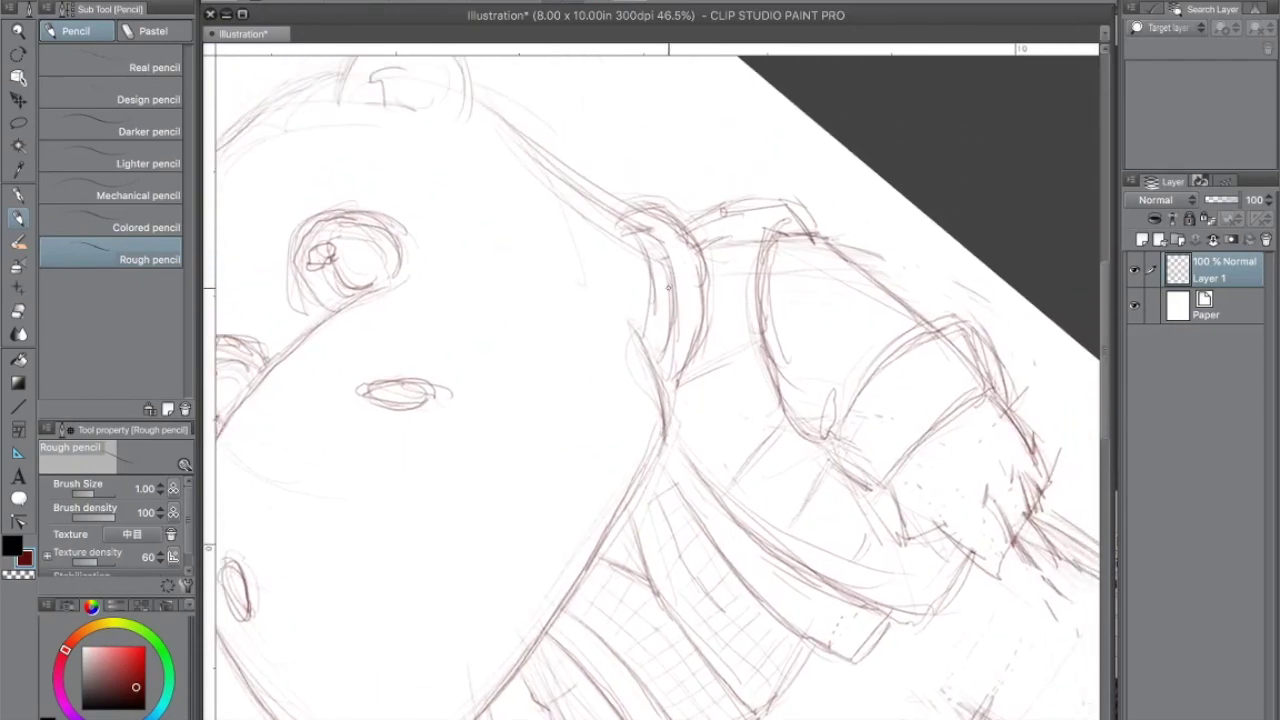
drag(375, 253, 508, 274)
mouse_move(414, 254)
mouse_down()
mouse_move(482, 240)
mouse_move(464, 270)
mouse_up()
drag(580, 220, 663, 347)
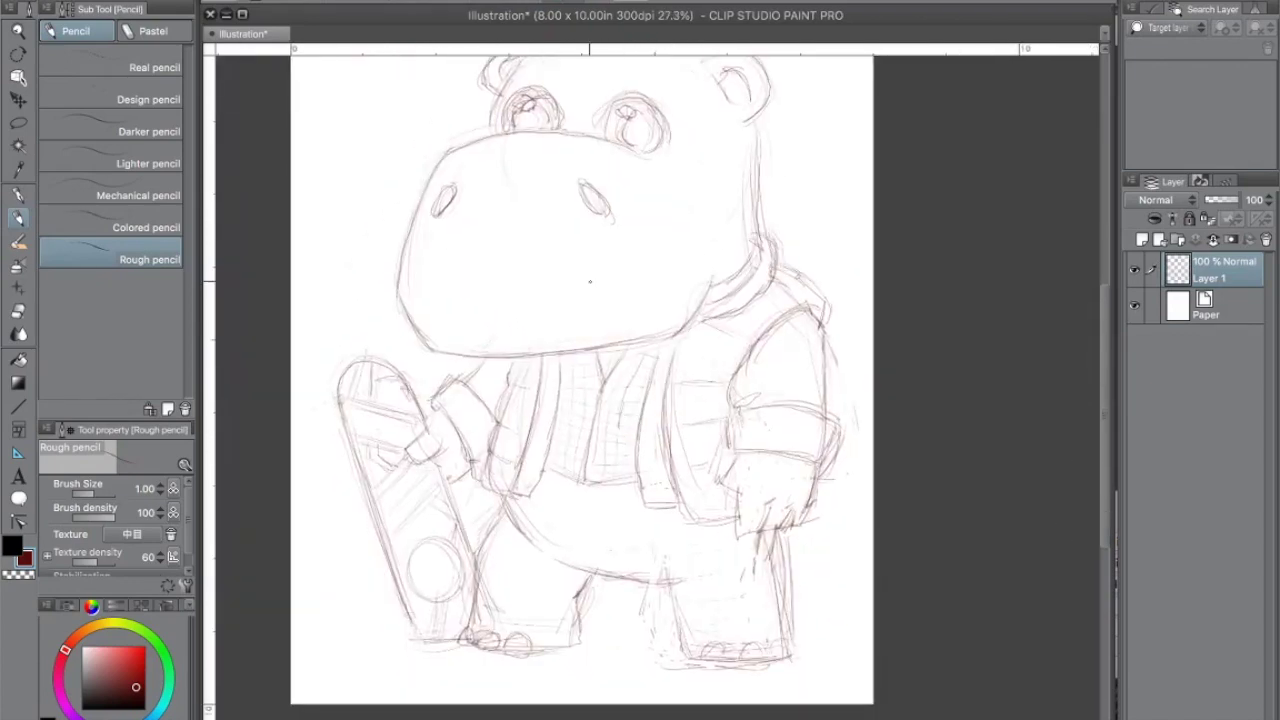
Step: Strengthen the inner and outer edges of the right leg
drag(653, 594, 668, 571)
scroll(668, 571, up, 3)
drag(754, 458, 774, 572)
drag(604, 475, 607, 552)
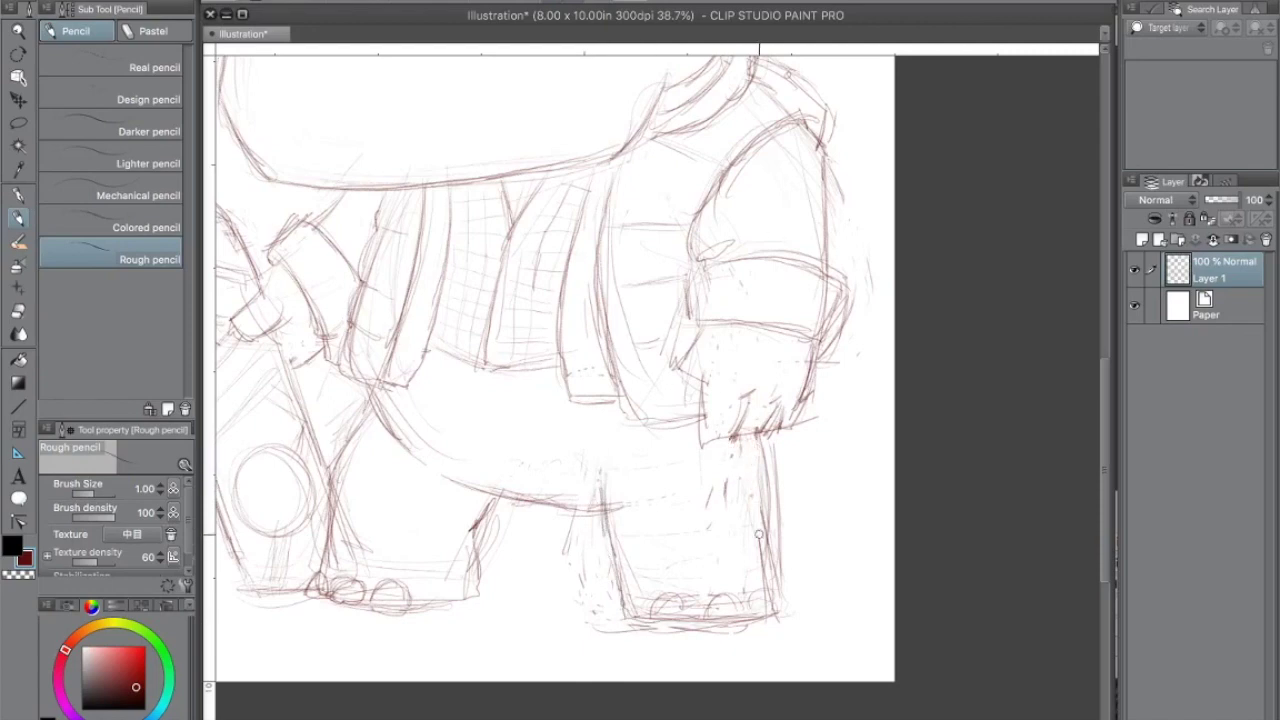
scroll(705, 517, down, 3)
drag(701, 543, 697, 539)
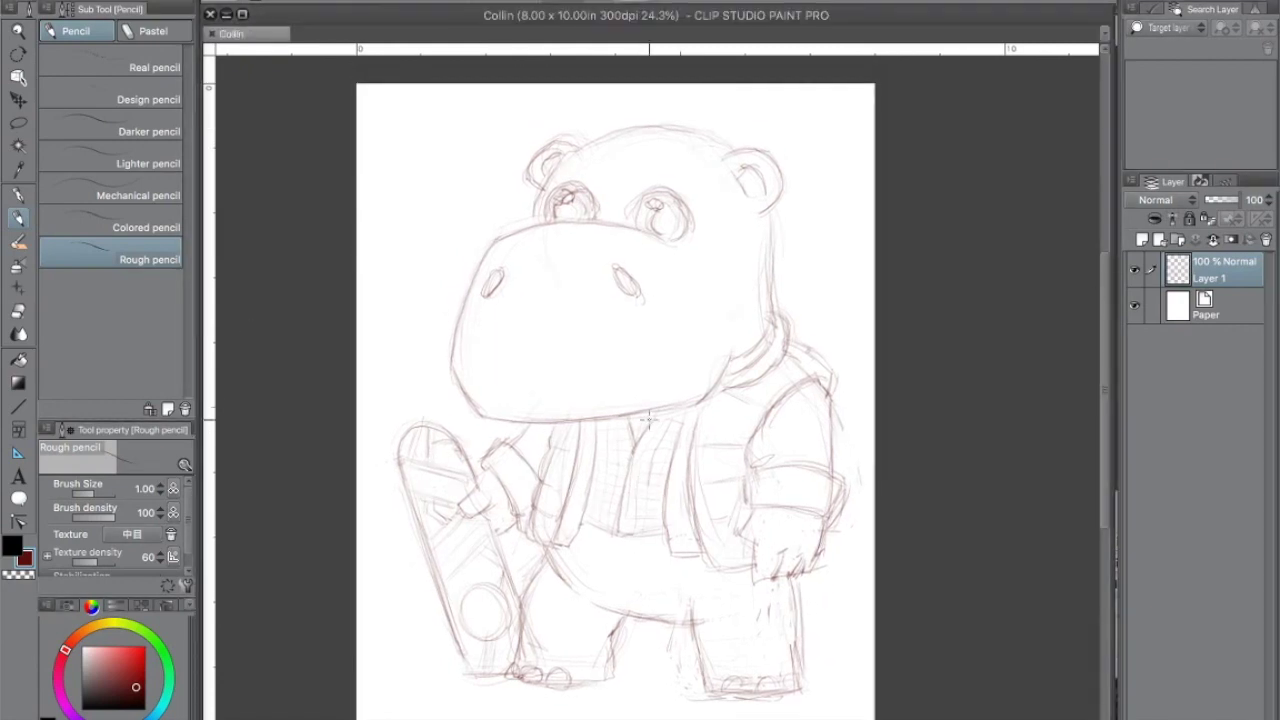
Step: Add a new layer above the sketch, then make Layer 1 the active layer again
click(1142, 240)
click(12, 546)
key(p)
key(p)
mouse_move(675, 560)
mouse_down()
mouse_move(651, 534)
mouse_move(637, 583)
mouse_up()
scroll(655, 550, up, 6)
click(1224, 306)
mouse_move(688, 325)
mouse_down()
mouse_move(686, 340)
mouse_move(626, 360)
mouse_move(588, 342)
mouse_up()
mouse_move(866, 335)
mouse_down()
mouse_move(907, 410)
mouse_move(909, 477)
mouse_move(955, 375)
mouse_up()
mouse_move(726, 297)
mouse_down()
mouse_move(710, 288)
mouse_move(587, 408)
mouse_up()
key(ctrl+z)
key(ctrl+z)
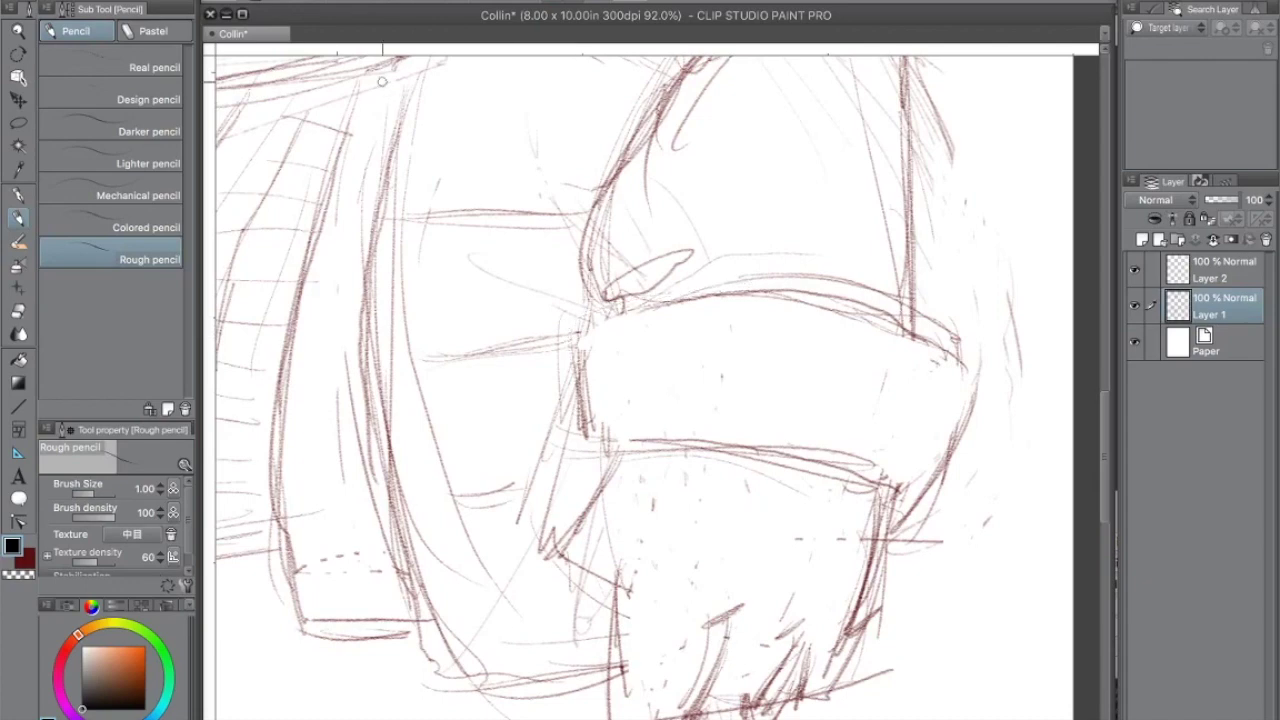
key(XF86AudioMute)
key(XF86AudioMute)
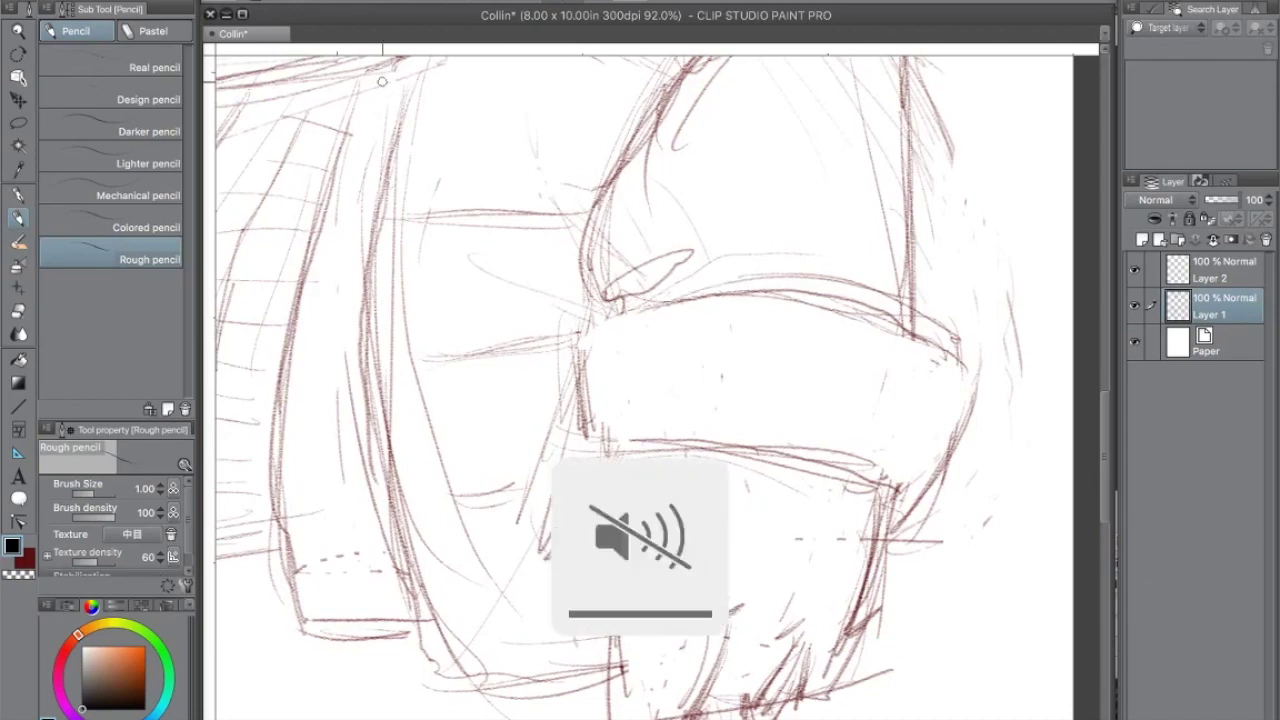
Step: Switch back to the dark red drawing color and redraw the right cuff's outline with firmer curved edges
click(27, 561)
mouse_move(577, 314)
mouse_down()
mouse_move(770, 283)
mouse_move(592, 458)
mouse_move(830, 461)
mouse_up()
mouse_move(700, 446)
mouse_down()
mouse_move(908, 488)
mouse_move(985, 376)
mouse_up()
drag(986, 362, 932, 504)
drag(724, 288, 980, 358)
drag(984, 362, 975, 420)
key(ctrl+z)
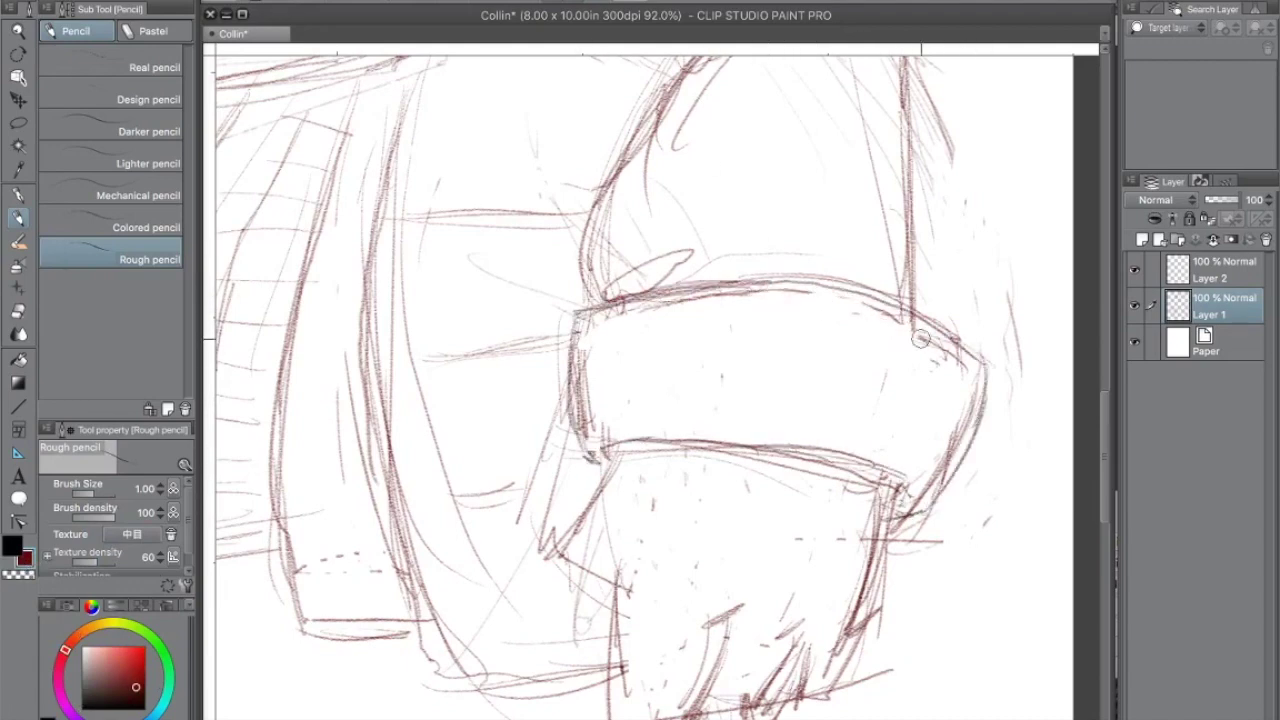
Step: Fill the right cuff with a pattern of small curled teardrop shapes
drag(615, 329, 620, 333)
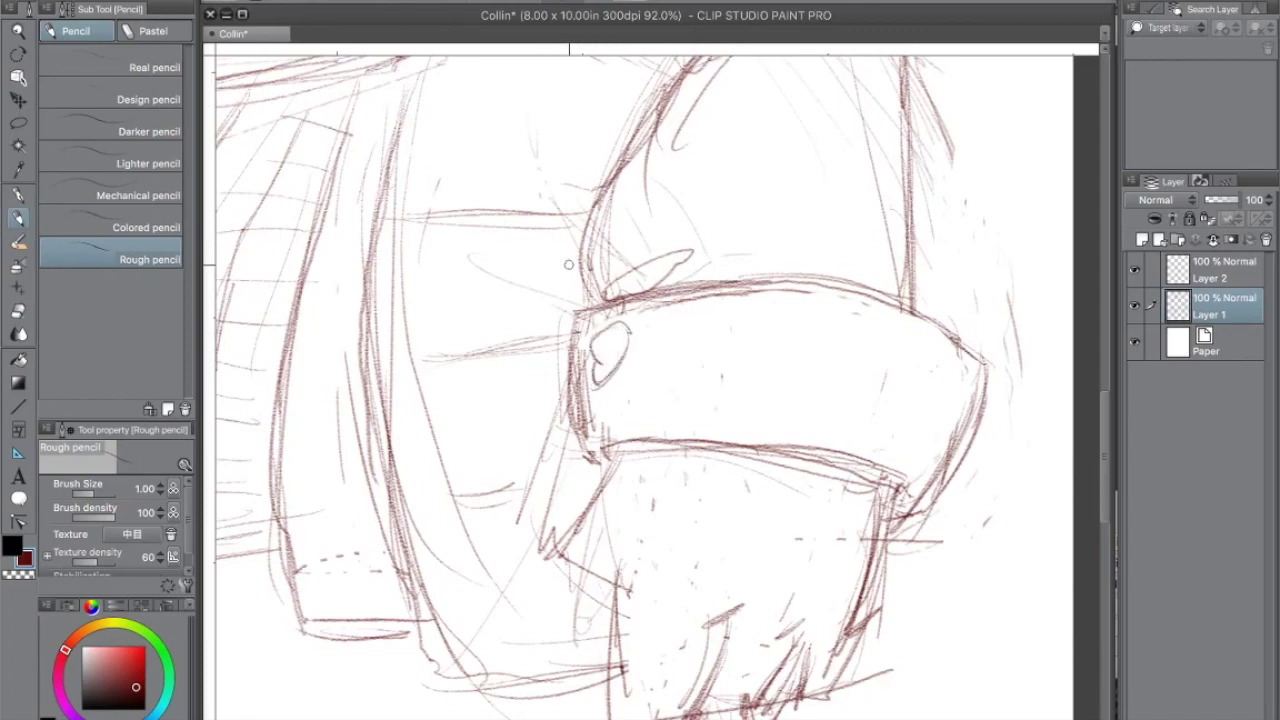
drag(596, 360, 604, 346)
mouse_move(628, 334)
mouse_down()
mouse_move(597, 386)
mouse_move(673, 402)
mouse_move(670, 364)
mouse_up()
mouse_move(670, 364)
mouse_down()
mouse_move(676, 394)
mouse_move(654, 398)
mouse_up()
drag(739, 326, 731, 366)
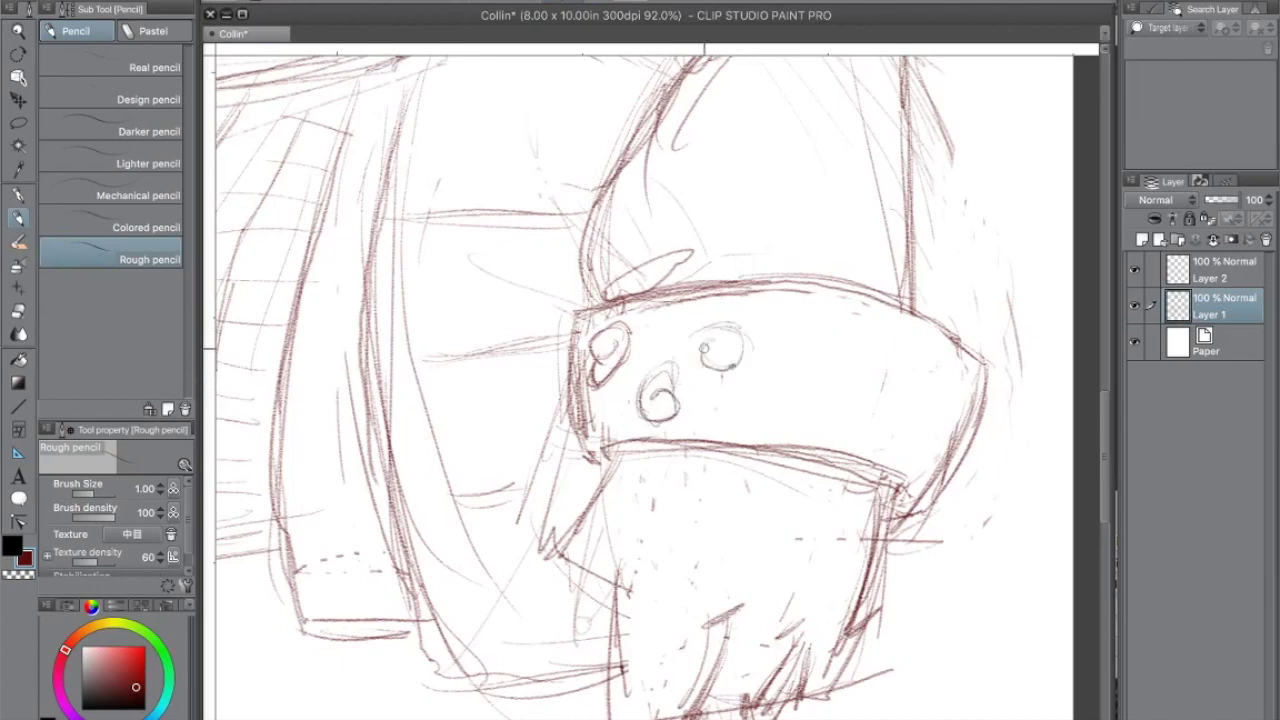
mouse_move(836, 328)
mouse_down()
mouse_move(763, 398)
mouse_move(761, 414)
mouse_move(789, 387)
mouse_move(738, 414)
mouse_move(778, 426)
mouse_up()
drag(792, 386, 784, 418)
mouse_move(876, 437)
mouse_down()
mouse_move(900, 418)
mouse_move(872, 448)
mouse_up()
mouse_move(934, 378)
mouse_down()
mouse_move(938, 413)
mouse_move(912, 372)
mouse_up()
Step: Lasso and transform a teardrop motif near the cuff's outer edge, then deselect and return to the pencil
click(19, 122)
click(995, 448)
click(955, 427)
key(super+t)
drag(958, 408, 966, 366)
key(Return)
key(super+d)
click(19, 218)
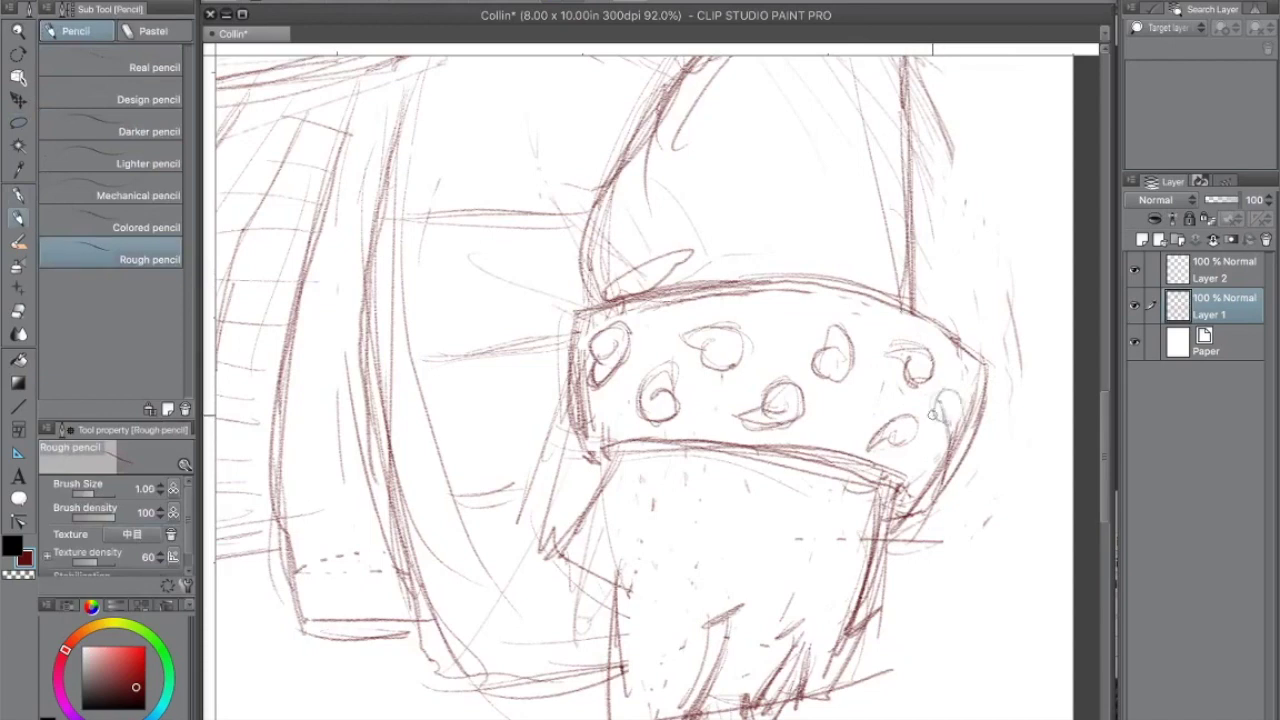
Step: Redraw the edges of the cuff on the arm holding the skateboard
mouse_move(497, 391)
mouse_down()
mouse_move(594, 411)
mouse_move(1095, 450)
mouse_up()
drag(502, 344, 605, 254)
drag(606, 265, 708, 373)
drag(658, 301, 717, 374)
mouse_move(607, 307)
mouse_down()
mouse_move(539, 361)
mouse_move(650, 328)
mouse_move(697, 406)
mouse_up()
drag(647, 531, 649, 566)
Step: Fill the skateboard arm's cuff with matching curled teardrop shapes, including partial ones at its edges
drag(588, 309, 612, 330)
drag(640, 352, 682, 382)
mouse_move(573, 385)
mouse_down()
mouse_move(648, 472)
mouse_move(668, 460)
mouse_up()
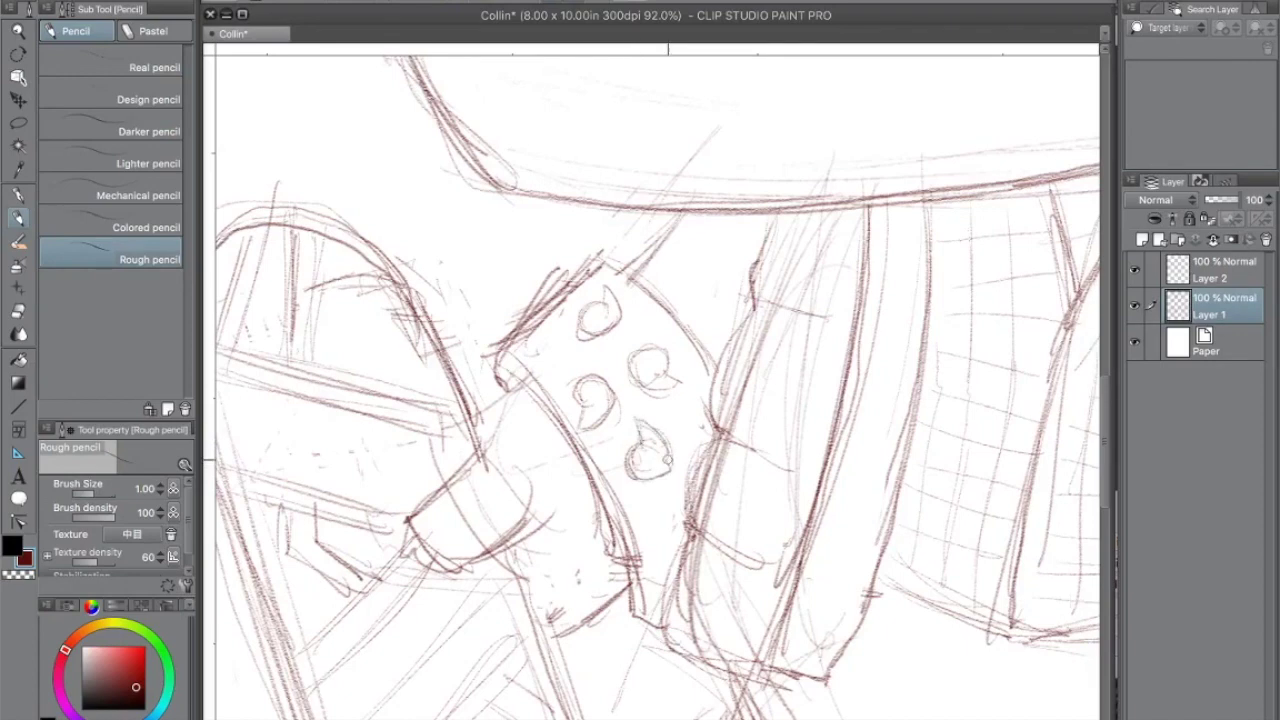
drag(530, 330, 540, 355)
drag(648, 535, 664, 562)
Step: Redraw the jacket's bulging left edge and refine the hand gripping the skateboard
mouse_move(784, 240)
mouse_down()
mouse_move(688, 480)
mouse_move(668, 635)
mouse_move(776, 684)
mouse_up()
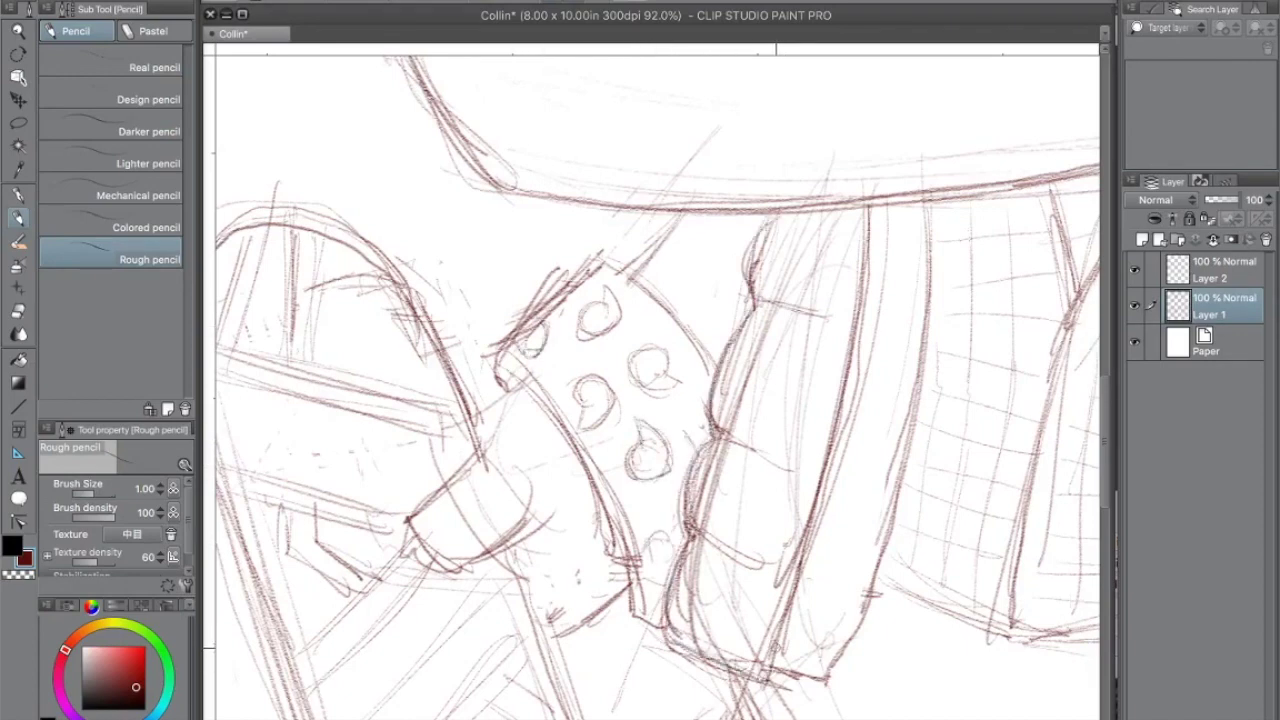
drag(740, 574, 883, 466)
drag(644, 326, 551, 410)
mouse_move(551, 412)
mouse_down()
mouse_move(606, 450)
mouse_move(684, 422)
mouse_up()
drag(673, 468, 727, 616)
drag(931, 404, 577, 384)
drag(668, 436, 630, 532)
Step: Sketch round buttons up the jacket's right front band and touch up the band's upper edge
drag(1088, 266, 827, 234)
mouse_move(803, 479)
mouse_down()
mouse_move(788, 451)
mouse_move(766, 470)
mouse_up()
scroll(754, 431, up, 2)
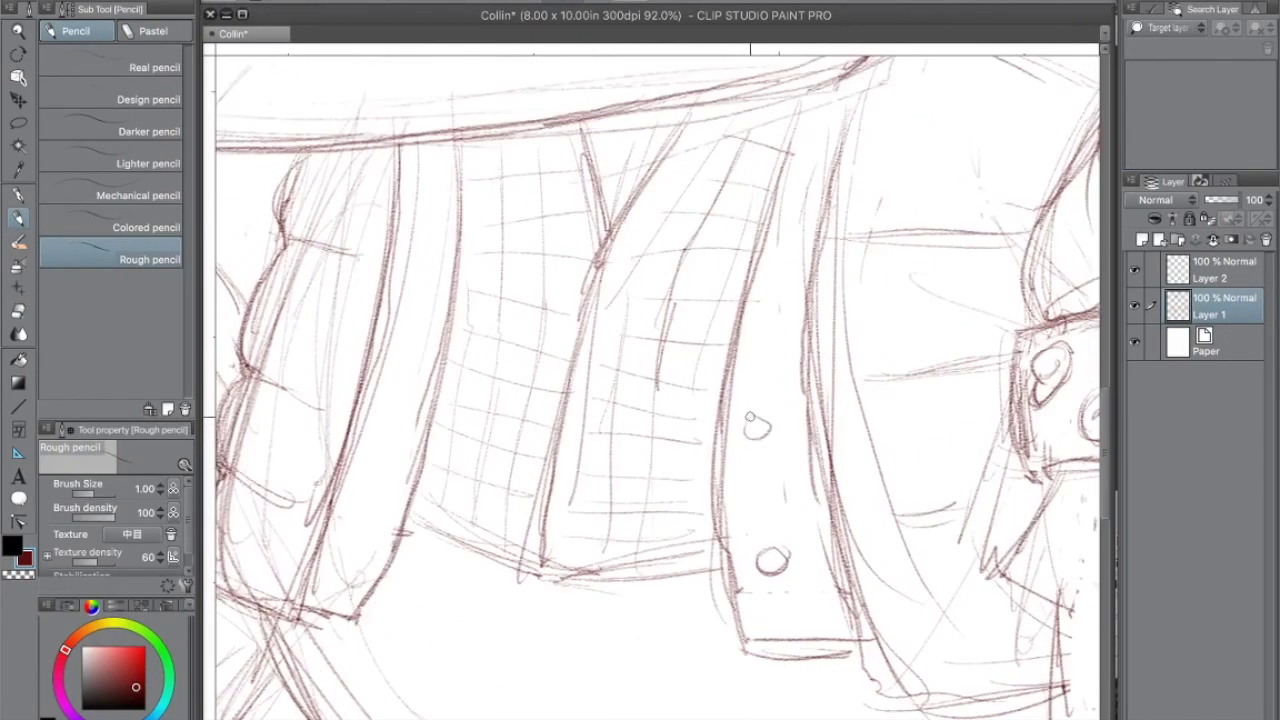
drag(750, 417, 768, 424)
drag(762, 372, 760, 418)
drag(764, 338, 786, 350)
drag(806, 184, 809, 182)
drag(883, 143, 850, 273)
drag(846, 152, 820, 245)
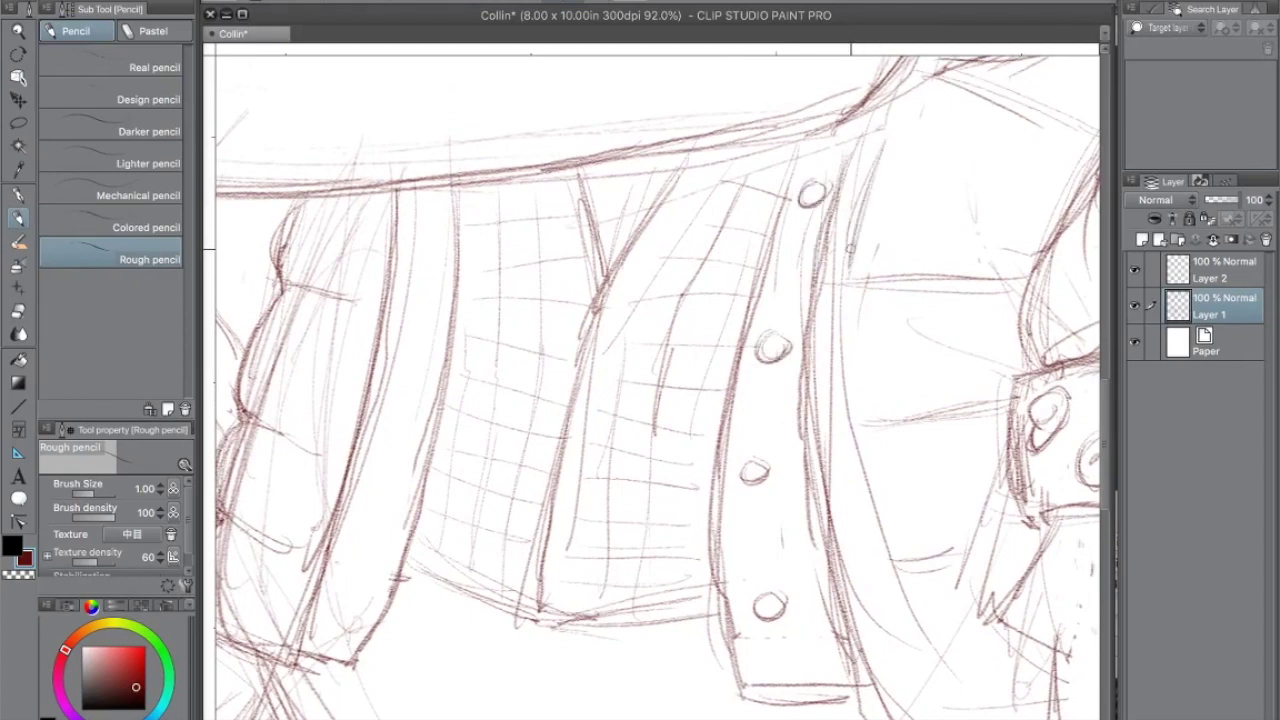
Step: Redraw the right front band's lower end and respace its four buttons, placing the lowest one on the end strip
drag(749, 476, 755, 485)
drag(762, 621, 777, 600)
drag(846, 576, 784, 390)
mouse_move(682, 500)
mouse_down()
mouse_move(684, 554)
mouse_move(790, 546)
mouse_up()
drag(706, 514, 742, 518)
drag(695, 383, 708, 380)
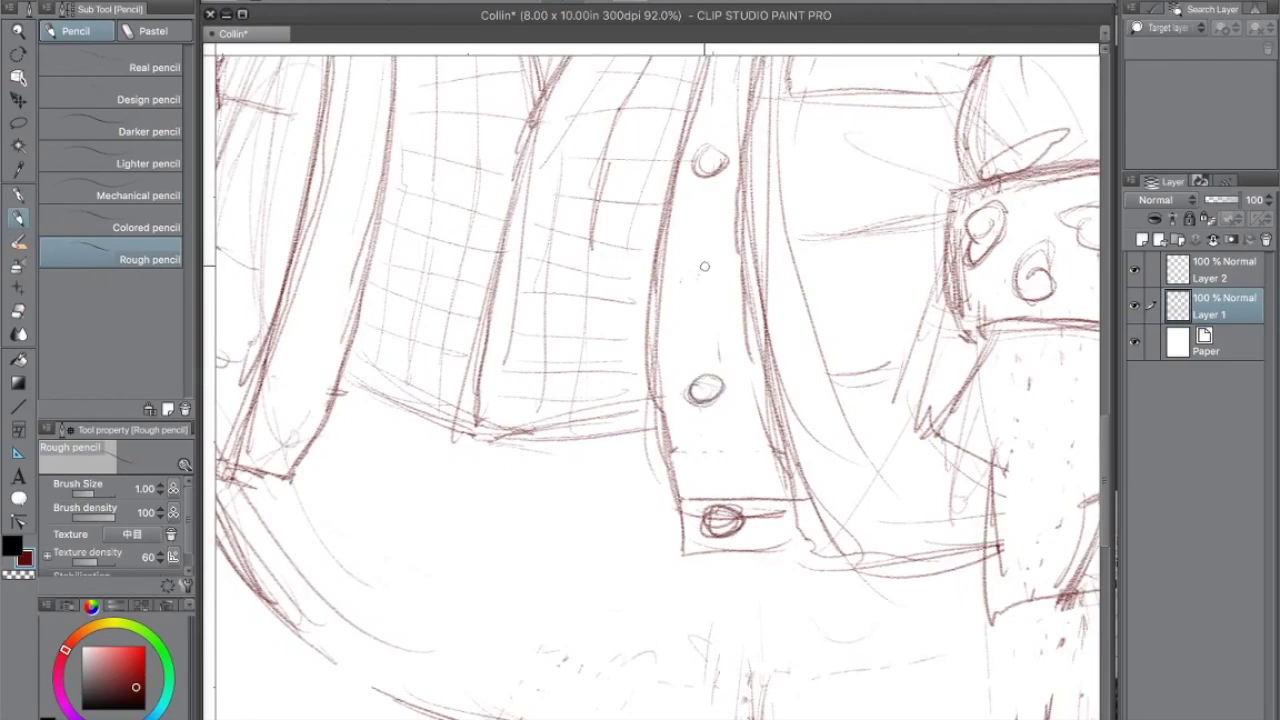
drag(700, 246, 708, 252)
drag(722, 168, 696, 157)
mouse_move(718, 99)
mouse_down()
mouse_move(703, 219)
mouse_move(752, 133)
mouse_up()
Step: Refine the jacket's edges and sketch the hem corner tucked beside the hanging hand
drag(844, 104, 825, 204)
drag(702, 182, 686, 220)
drag(531, 491, 683, 375)
drag(310, 580, 348, 596)
mouse_move(918, 710)
mouse_down()
mouse_move(614, 546)
mouse_move(517, 677)
mouse_up()
drag(644, 514, 647, 584)
drag(646, 584, 705, 579)
Step: Redraw the side and lower contours of the hanging hand beneath the patterned cuff
drag(709, 492, 706, 690)
mouse_move(817, 577)
mouse_down()
mouse_move(775, 671)
mouse_move(940, 633)
mouse_up()
mouse_move(940, 633)
mouse_down()
mouse_move(966, 568)
mouse_move(976, 472)
mouse_move(940, 565)
mouse_up()
drag(902, 600, 887, 642)
drag(950, 632, 984, 616)
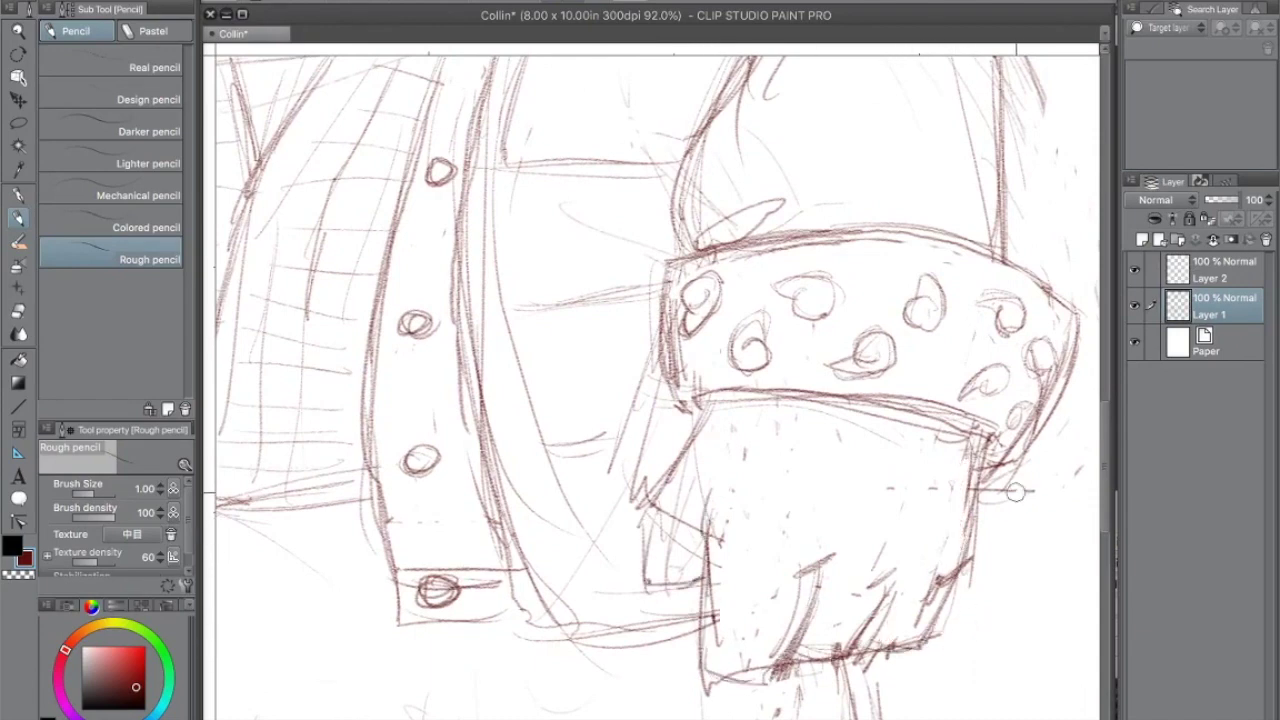
Step: Refine the curved collar folds behind the neck and the shoulder seam above the right sleeve
scroll(894, 449, up, 6)
scroll(894, 449, right, 3)
drag(687, 226, 790, 292)
drag(652, 280, 708, 326)
mouse_move(629, 343)
mouse_down()
mouse_move(636, 248)
mouse_move(740, 324)
mouse_move(737, 346)
mouse_up()
drag(502, 546, 775, 343)
drag(603, 165, 690, 381)
drag(664, 162, 677, 410)
Step: Rework the jacket's contours below the collar and the upper end of the right front band
mouse_move(661, 204)
mouse_down()
mouse_move(660, 307)
mouse_move(560, 528)
mouse_up()
drag(560, 528, 590, 454)
drag(704, 232, 718, 411)
drag(654, 480, 720, 352)
drag(715, 364, 589, 394)
drag(508, 460, 458, 576)
drag(444, 464, 392, 604)
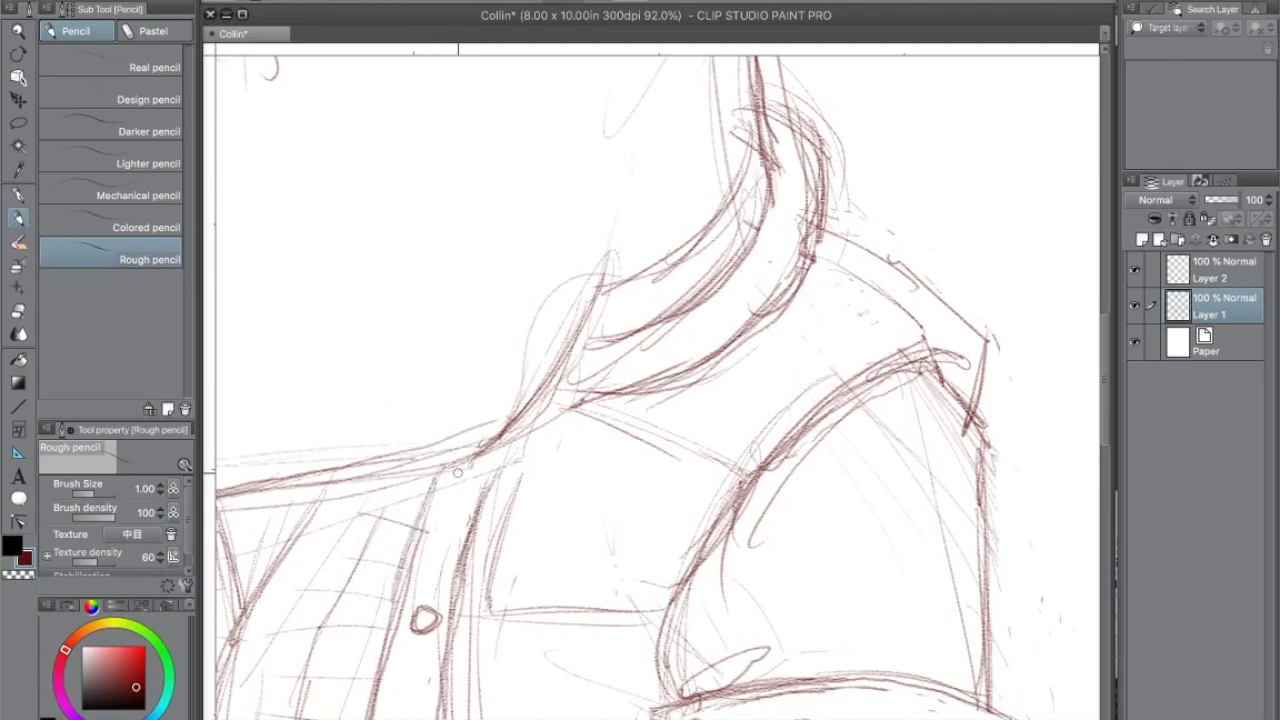
Step: Firm up the back contour of the head where it runs down into the collar
drag(700, 115, 633, 556)
drag(694, 174, 704, 320)
mouse_move(690, 156)
mouse_down()
mouse_move(709, 260)
mouse_move(687, 476)
mouse_up()
drag(680, 256, 648, 466)
drag(648, 540, 656, 359)
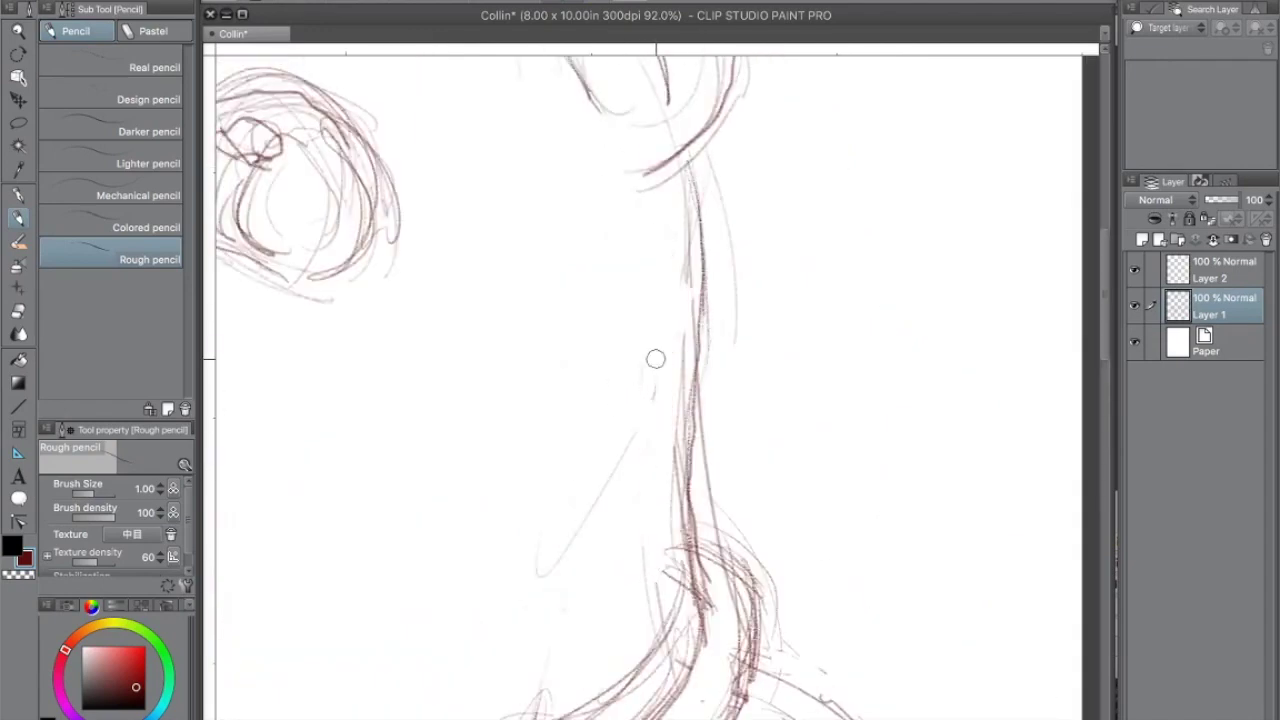
Step: Redraw the collar's upper end against the back of the head, adding an inner fold and cleaning up its curved lines
scroll(655, 358, down, 5)
drag(747, 205, 788, 326)
drag(744, 180, 702, 330)
drag(726, 202, 684, 380)
mouse_move(676, 320)
mouse_down()
mouse_move(722, 207)
mouse_move(714, 280)
mouse_up()
drag(734, 230, 664, 382)
drag(724, 108, 714, 197)
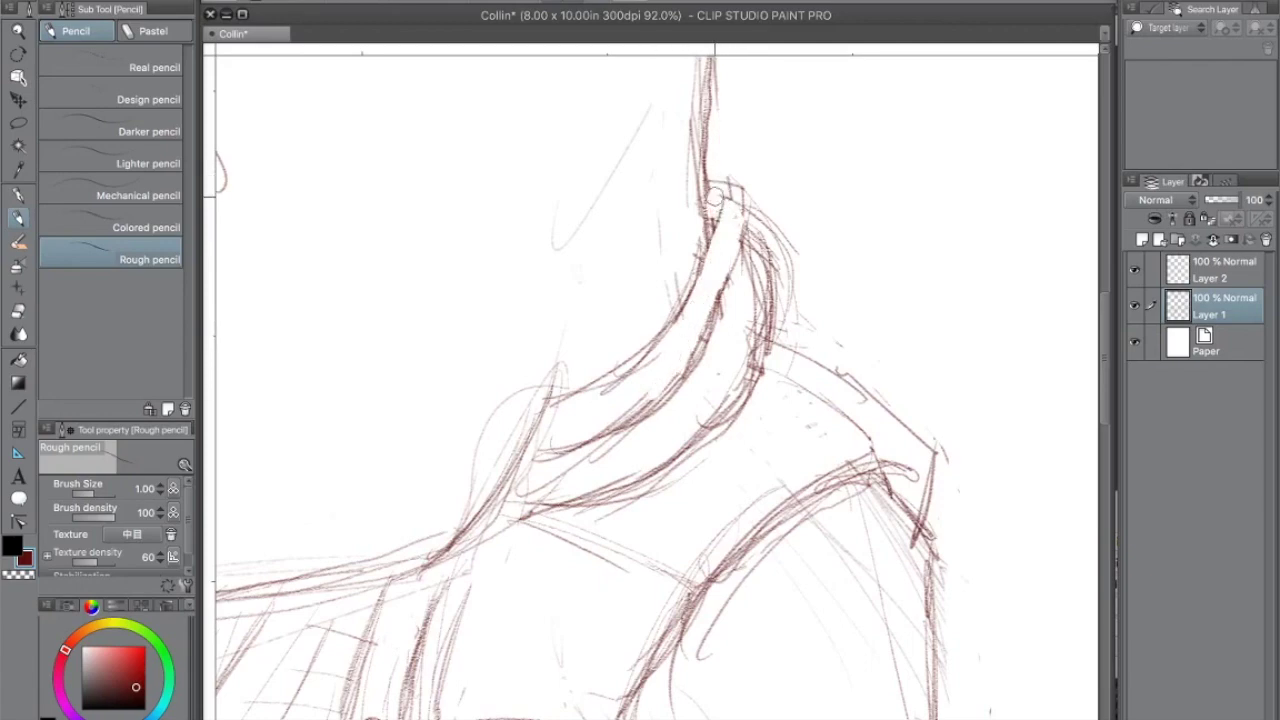
drag(692, 320, 612, 402)
drag(699, 166, 710, 246)
drag(721, 189, 714, 294)
mouse_move(760, 220)
mouse_down()
mouse_move(768, 340)
mouse_move(748, 289)
mouse_move(747, 332)
mouse_up()
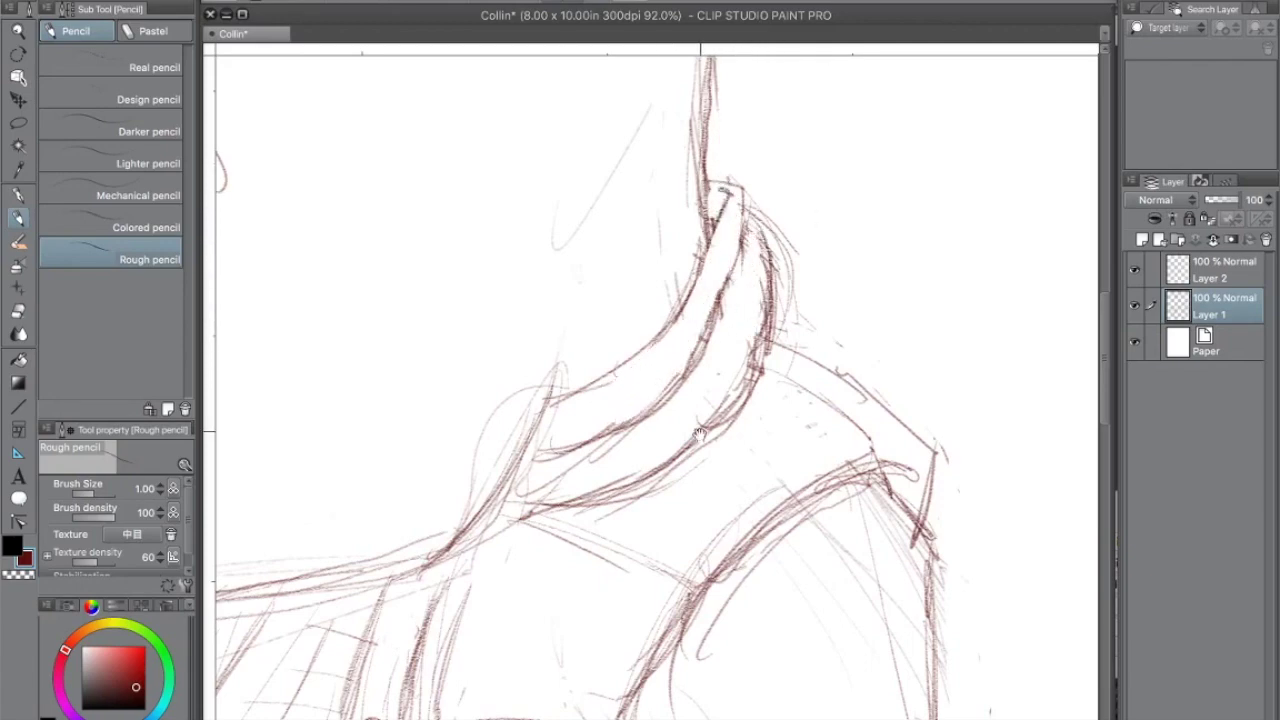
Step: Sketch a second row of four round buttons down the jacket edge beside the right front band
scroll(700, 433, down, 5)
key(ctrl+plus)
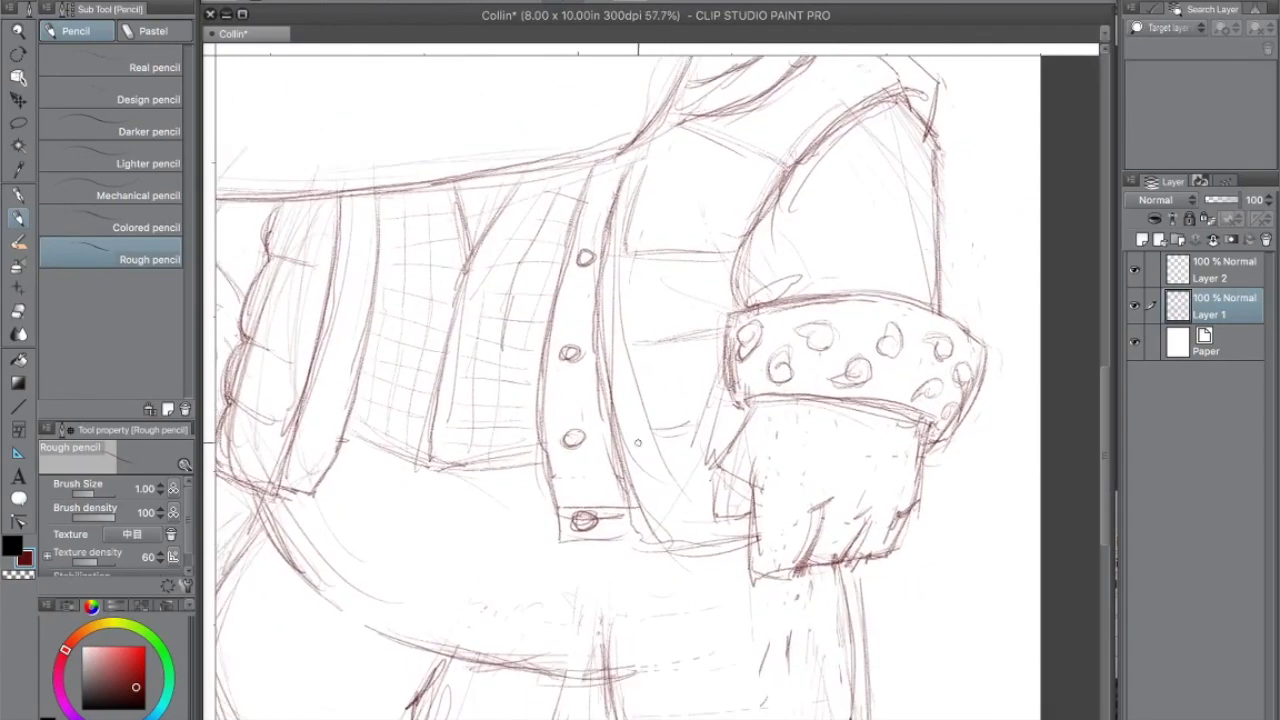
drag(632, 258, 634, 368)
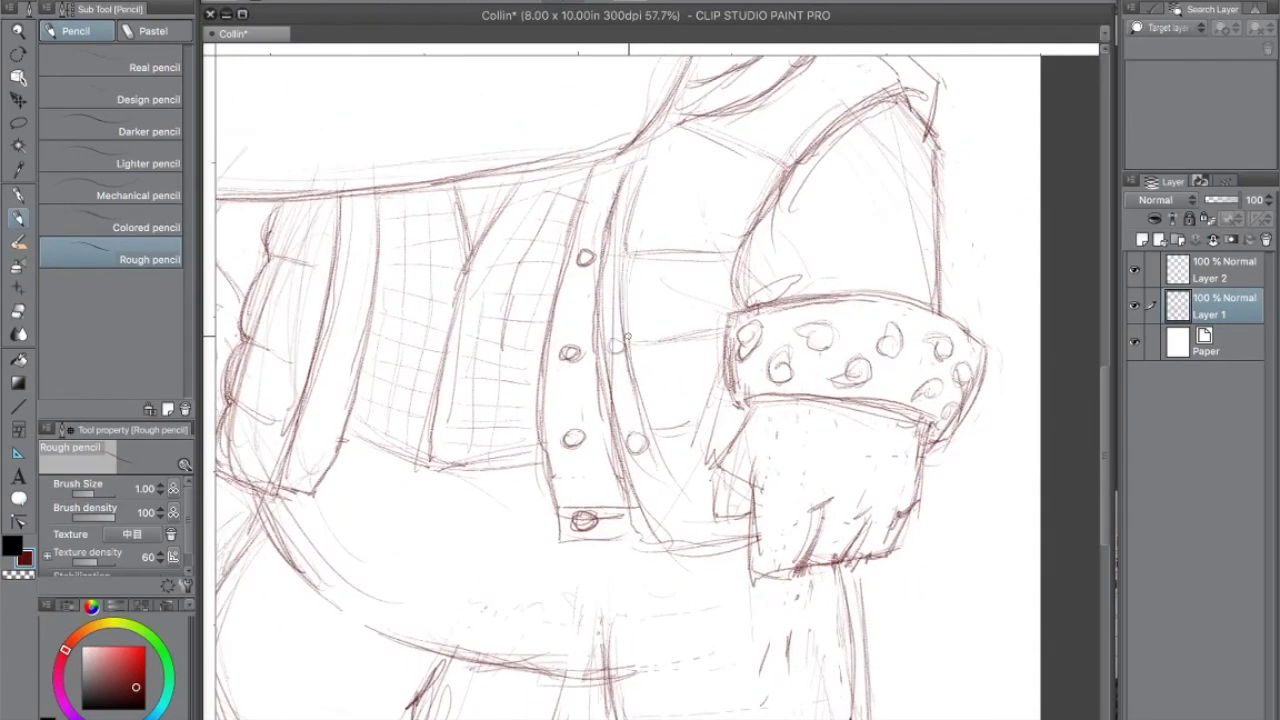
drag(625, 246, 622, 258)
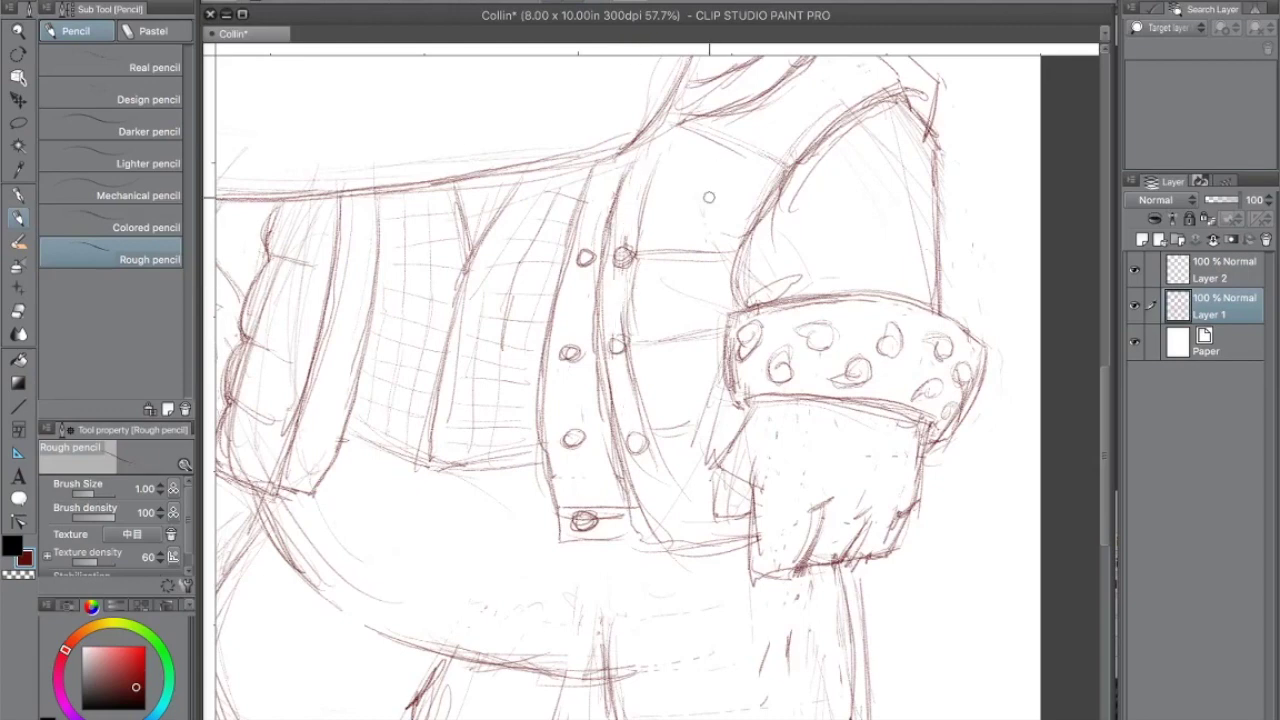
mouse_move(626, 478)
mouse_down()
mouse_move(645, 562)
mouse_move(658, 546)
mouse_up()
Step: Sketch small oval buttons down the jacket's left front band
drag(404, 432, 539, 474)
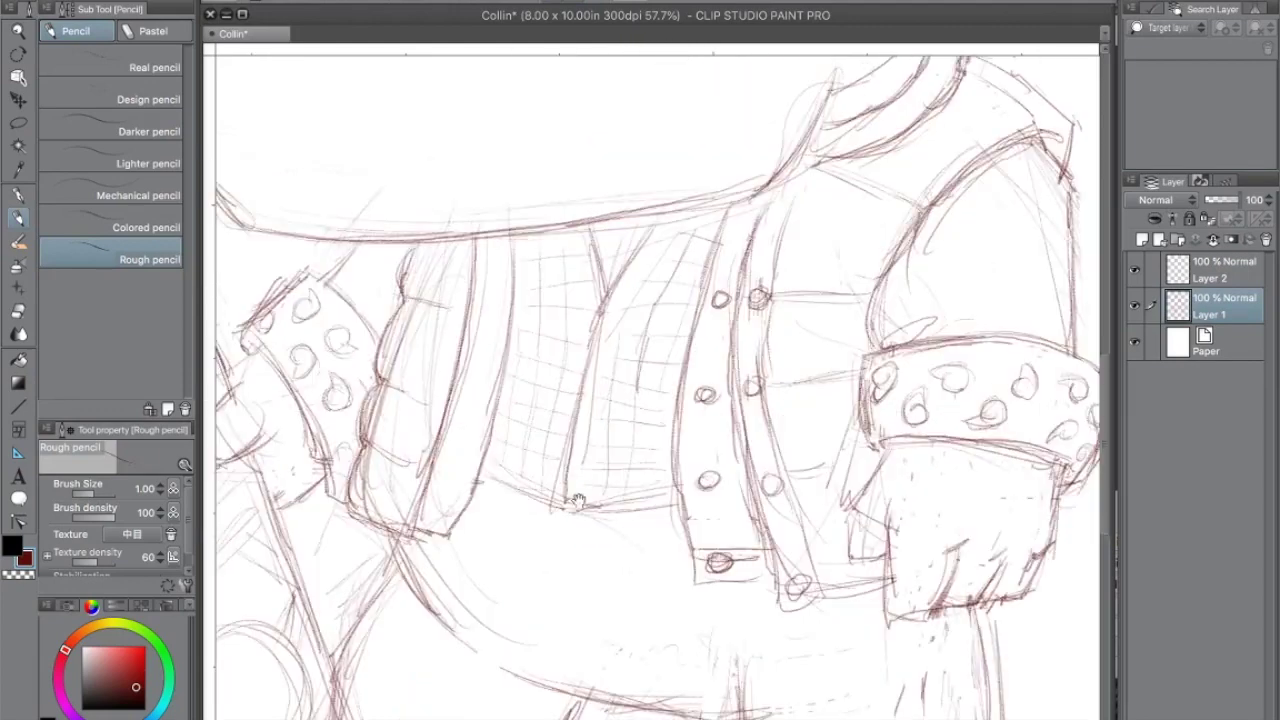
drag(431, 404, 645, 403)
drag(632, 460, 629, 472)
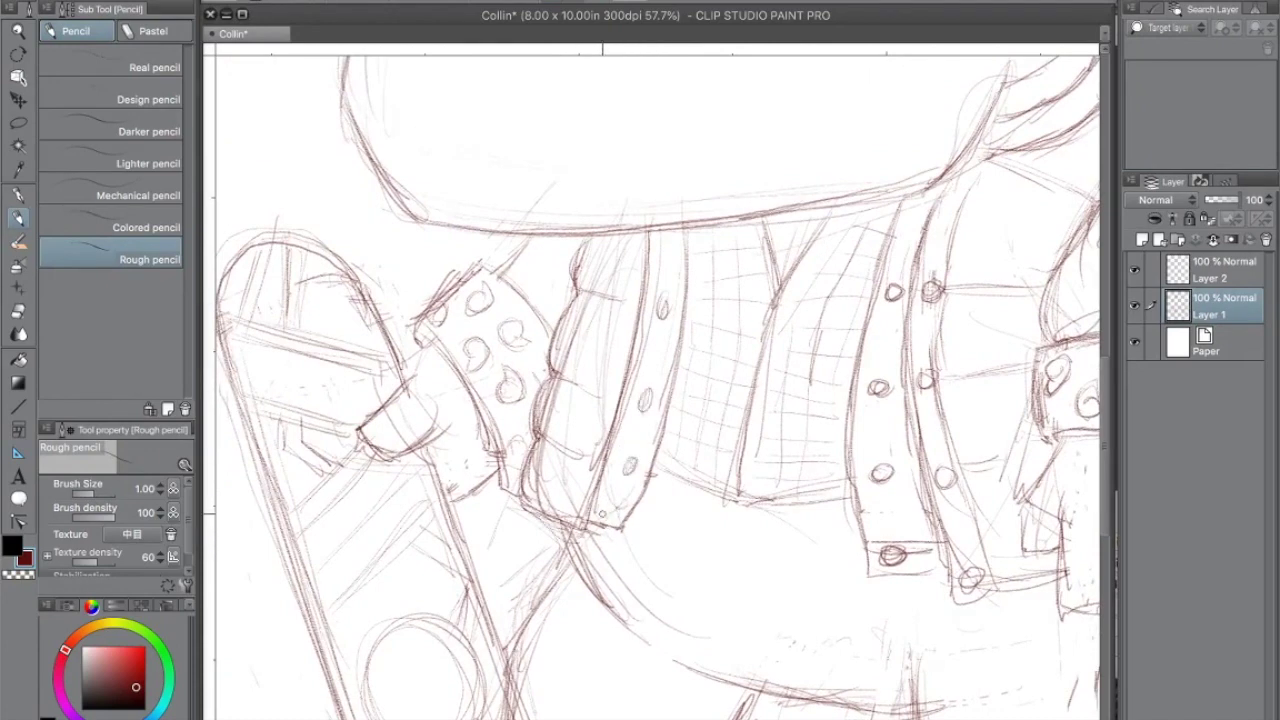
Step: Redraw the three rounded toenails on the right foot and firm up the foot's side edges
scroll(615, 397, down, 5)
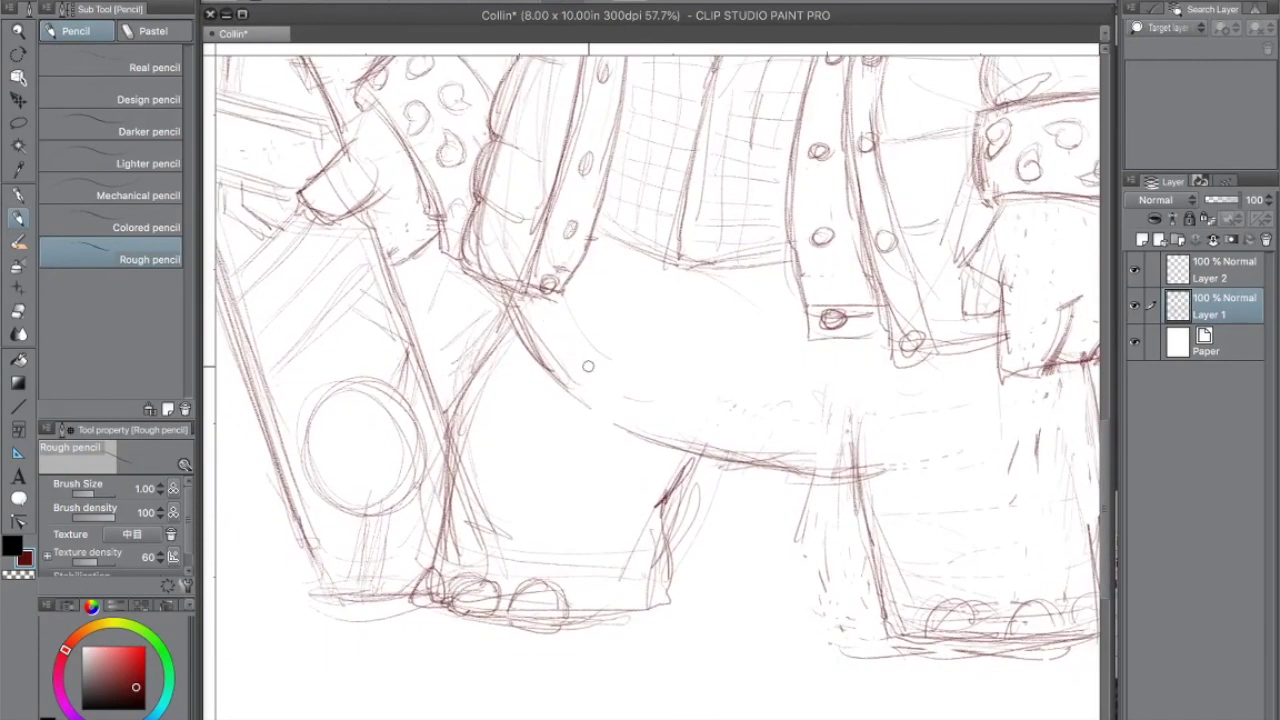
mouse_move(776, 534)
mouse_down()
mouse_move(824, 542)
mouse_move(571, 455)
mouse_up()
drag(658, 524, 712, 522)
mouse_move(740, 524)
mouse_down()
mouse_move(796, 522)
mouse_move(832, 484)
mouse_move(852, 518)
mouse_up()
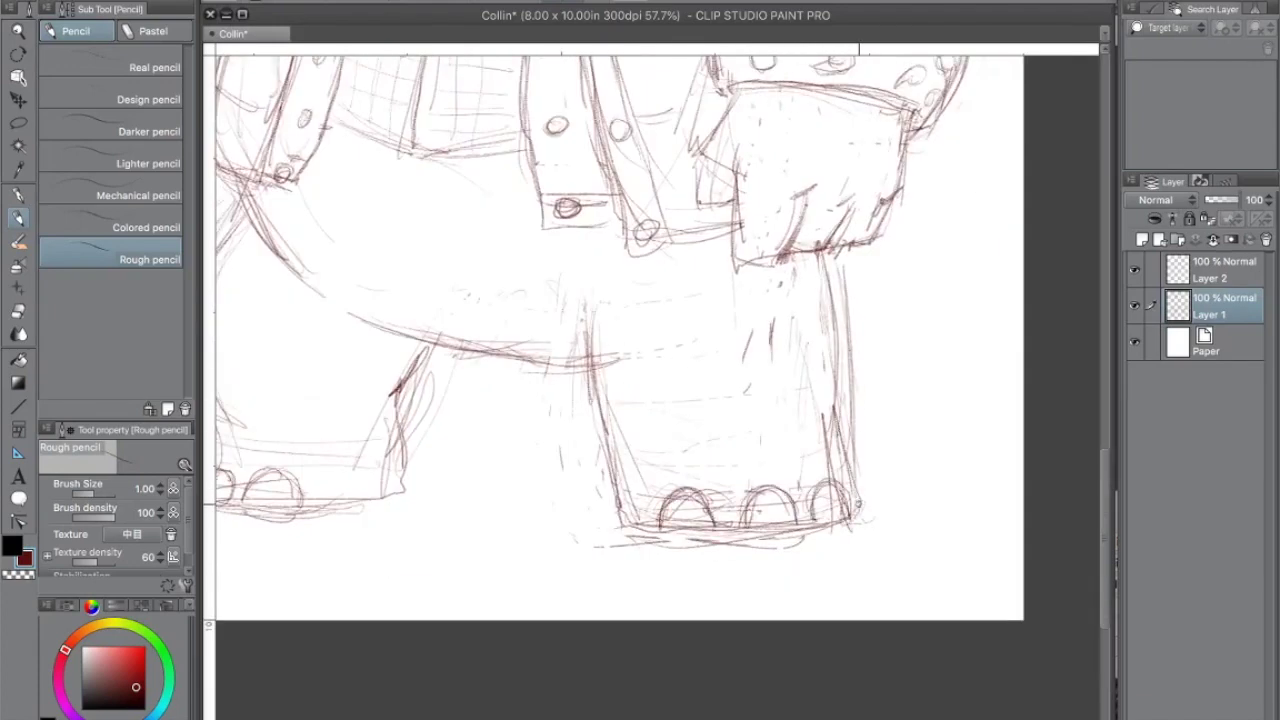
drag(609, 430, 620, 526)
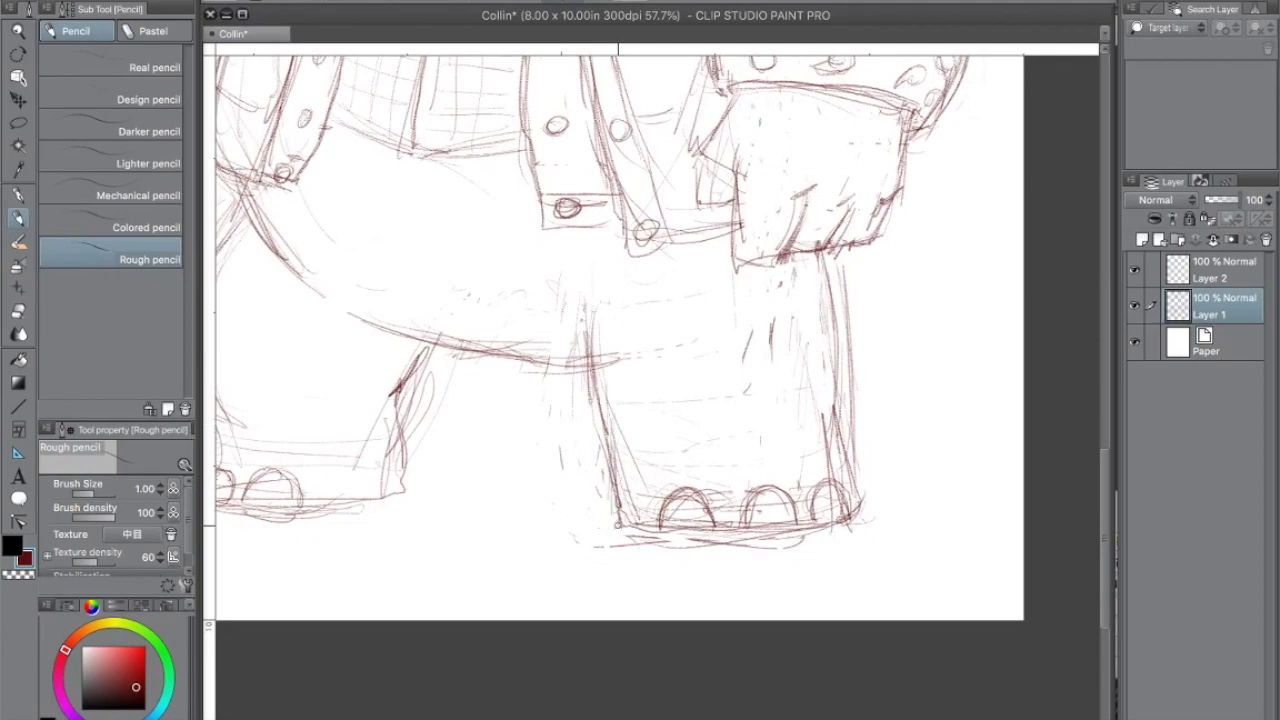
drag(618, 470, 846, 466)
drag(888, 529, 941, 529)
mouse_move(974, 528)
mouse_down()
mouse_move(1031, 528)
mouse_move(1012, 536)
mouse_up()
drag(1044, 512, 1084, 520)
Step: Save the sketch and set up inking on Layer 2 with the G-pen in black
drag(640, 220, 736, 478)
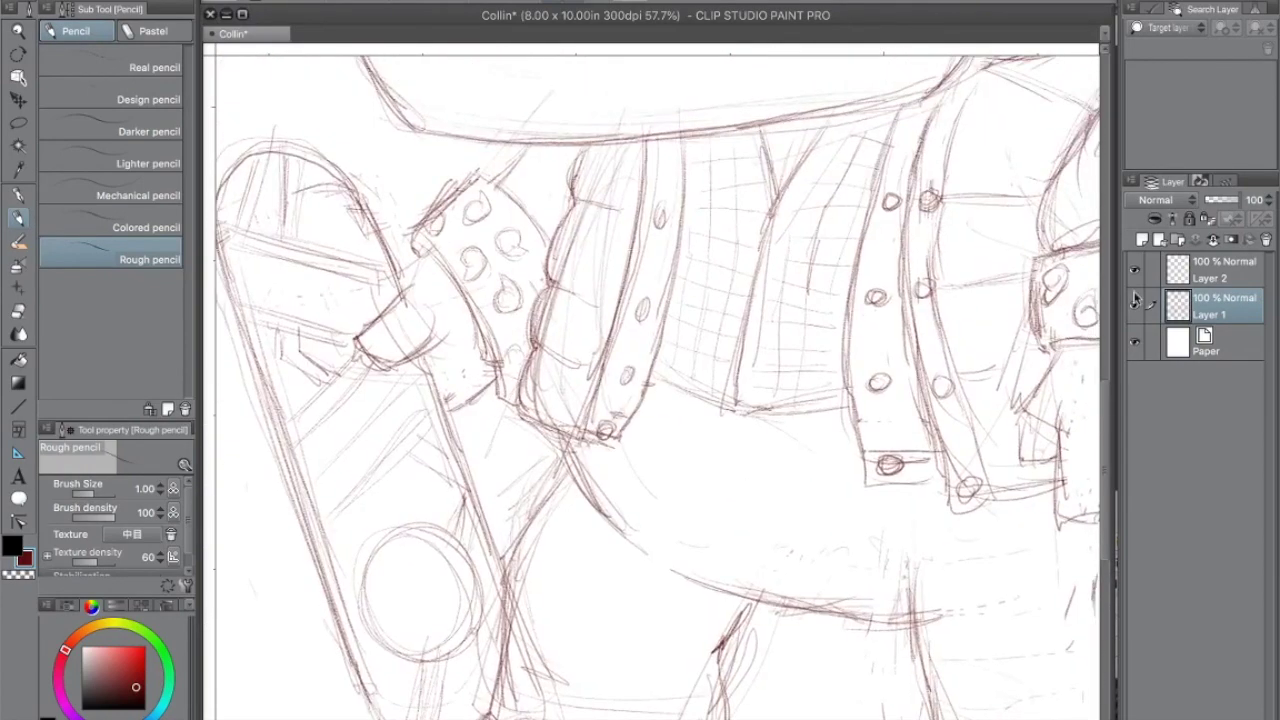
click(1224, 270)
click(12, 545)
click(18, 195)
key(super+s)
drag(680, 311, 669, 509)
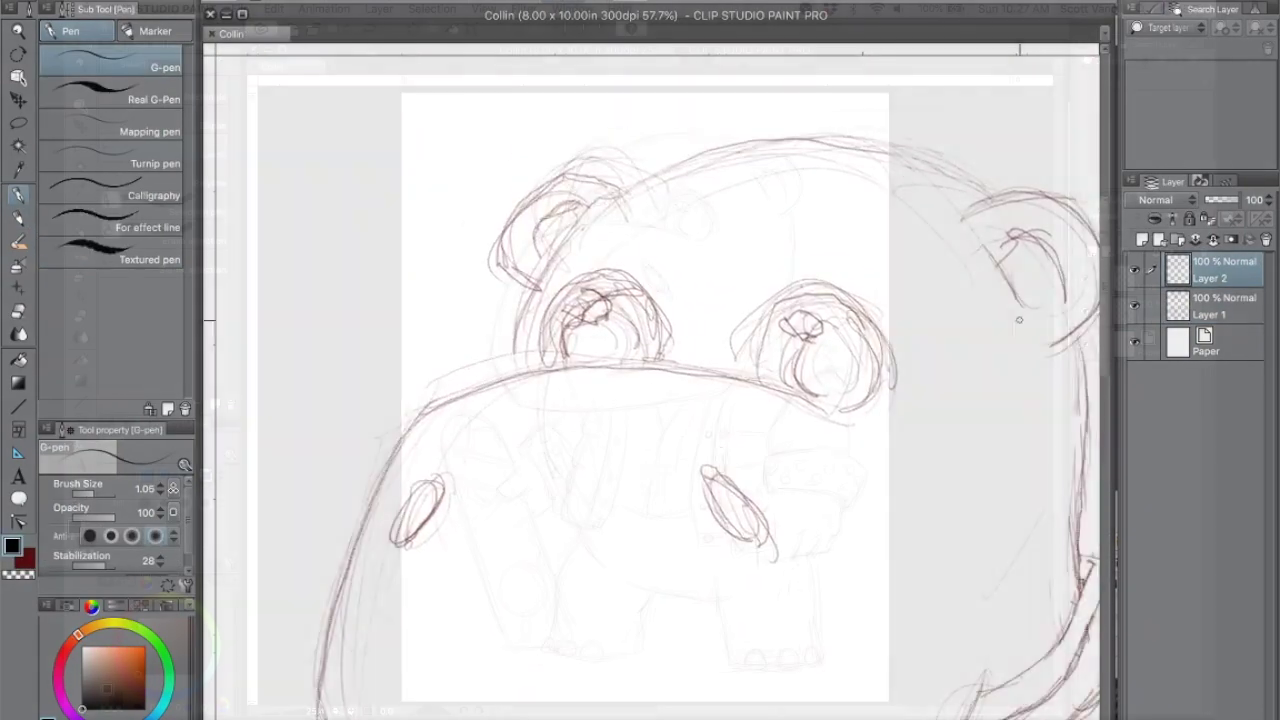